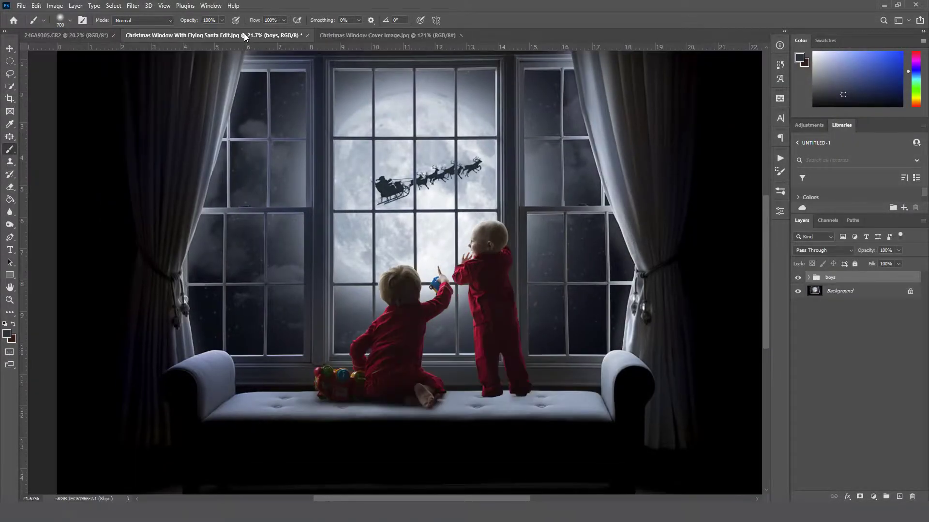
- Hide the boys layer group to reveal the empty moonlit window and bench
click(797, 277)
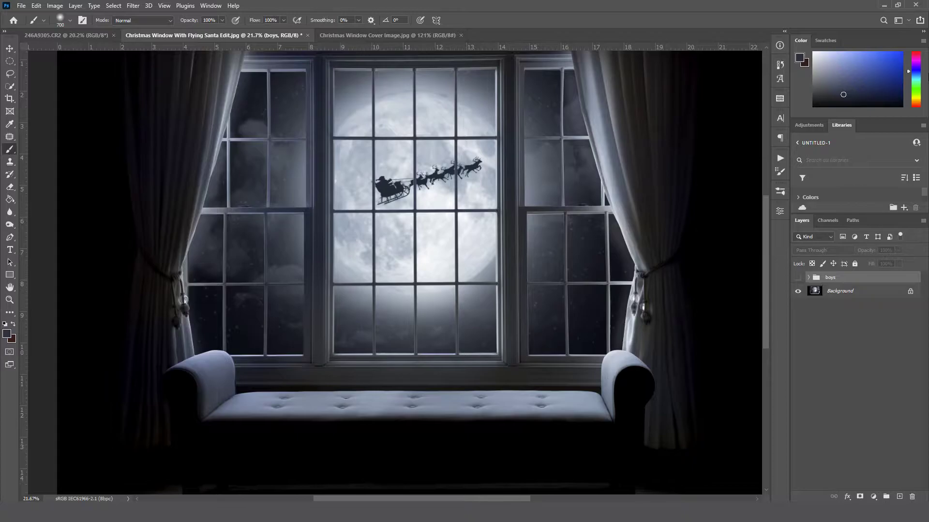
- Switch to the original 246A9305.CR2 photo of the boys at the window
click(77, 35)
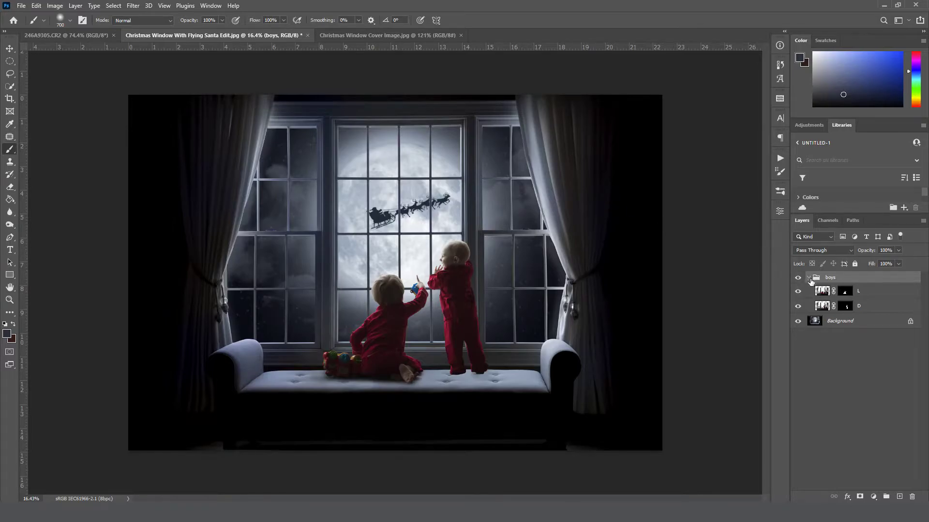
- Collapse the boys group and add a new empty Layer 1 above the Background
click(808, 277)
click(833, 292)
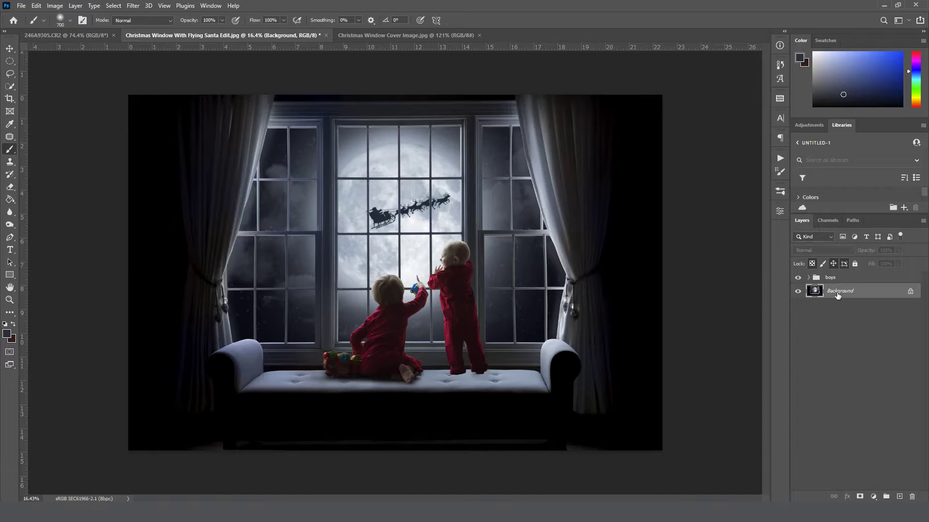
click(899, 497)
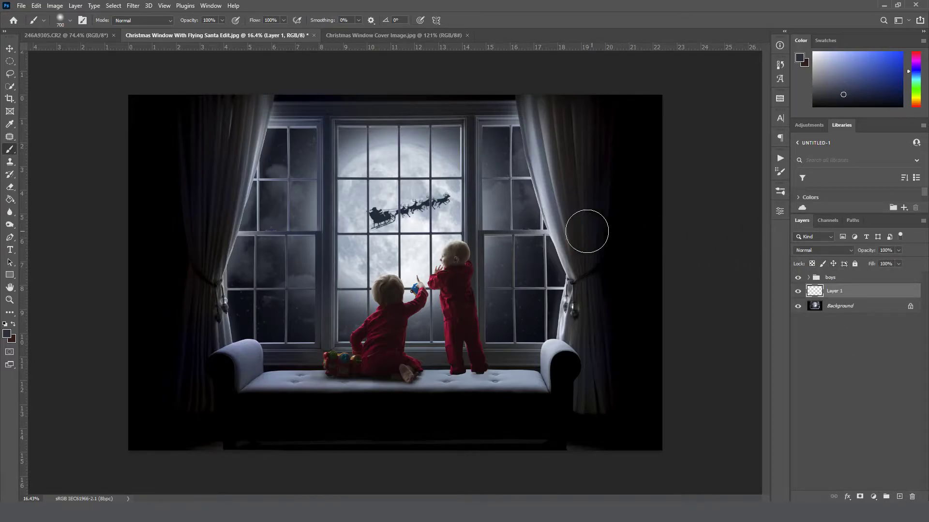
- Choose a Soft Round brush at 0% hardness and sample a colour from the bench arm
right_click(428, 224)
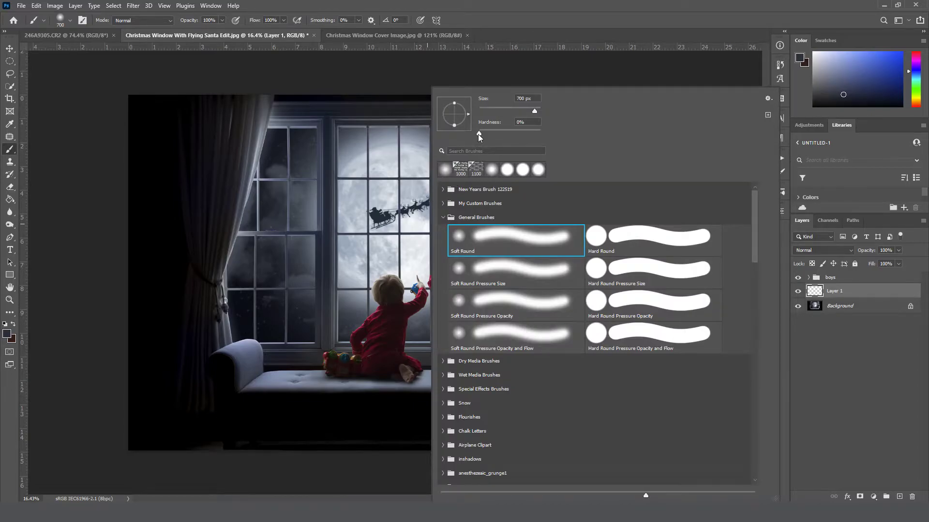
key(Return)
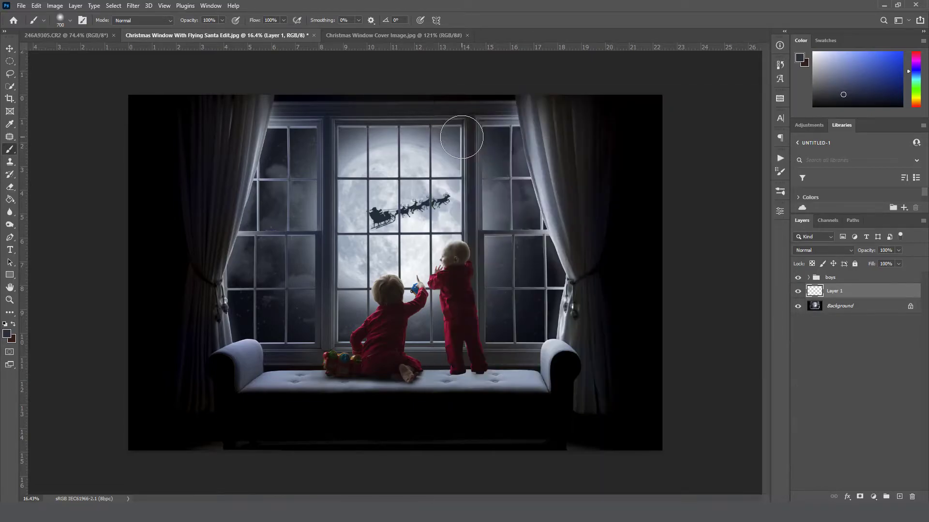
drag(444, 371, 598, 375)
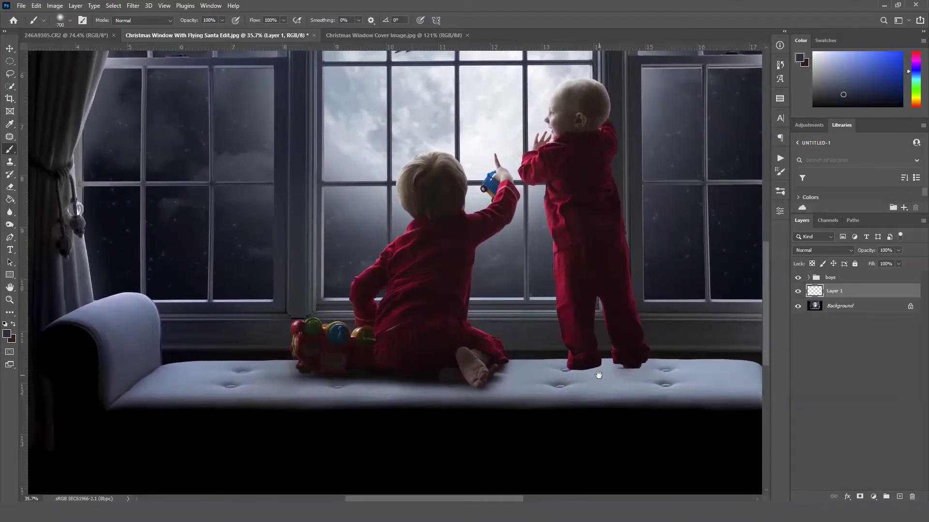
alt+click(87, 318)
drag(87, 318, 94, 331)
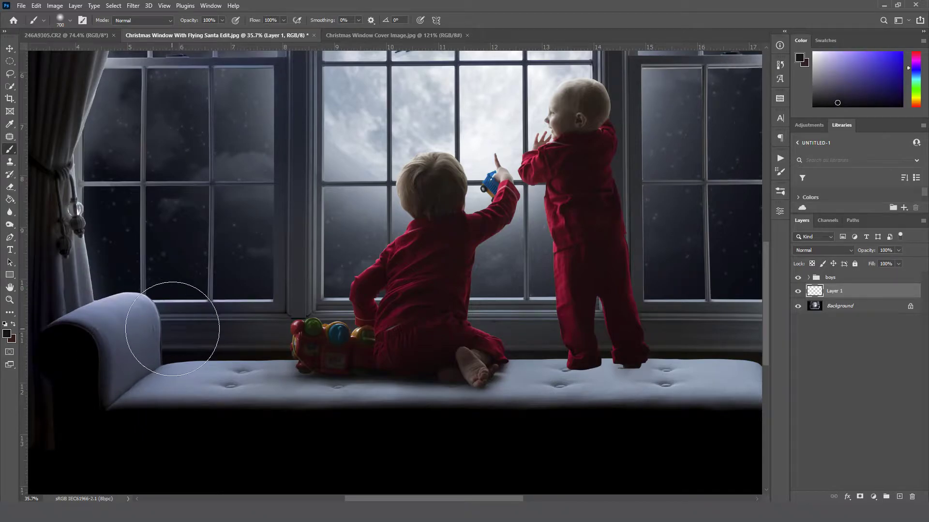
- Set Layer 1's blend mode to Multiply
click(808, 250)
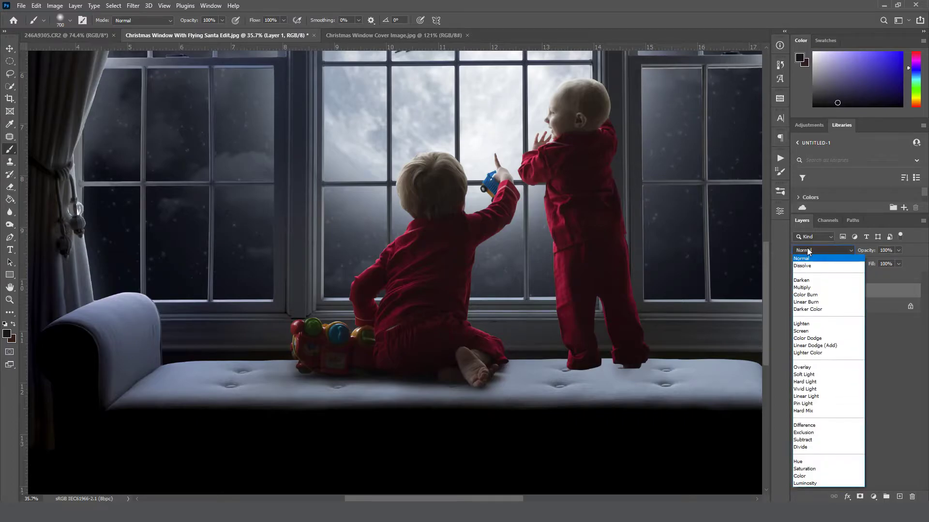
click(815, 286)
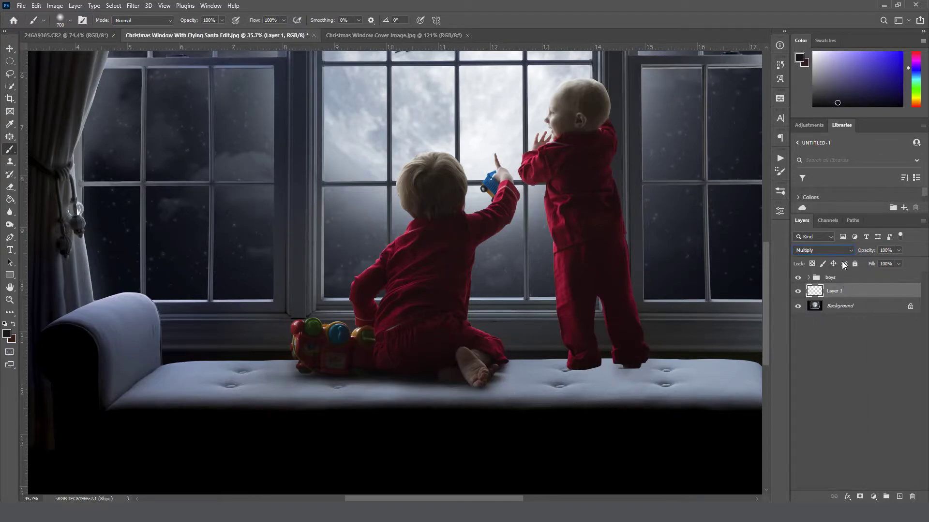
scroll(587, 370, up, 2)
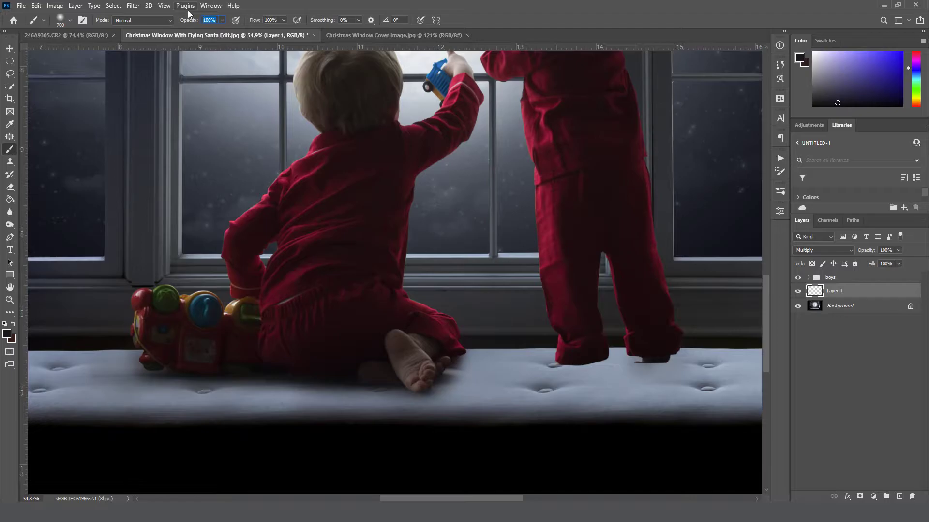
- Lower brush opacity to 15% and shrink the brush to 80 pixels for the feet
text(1)
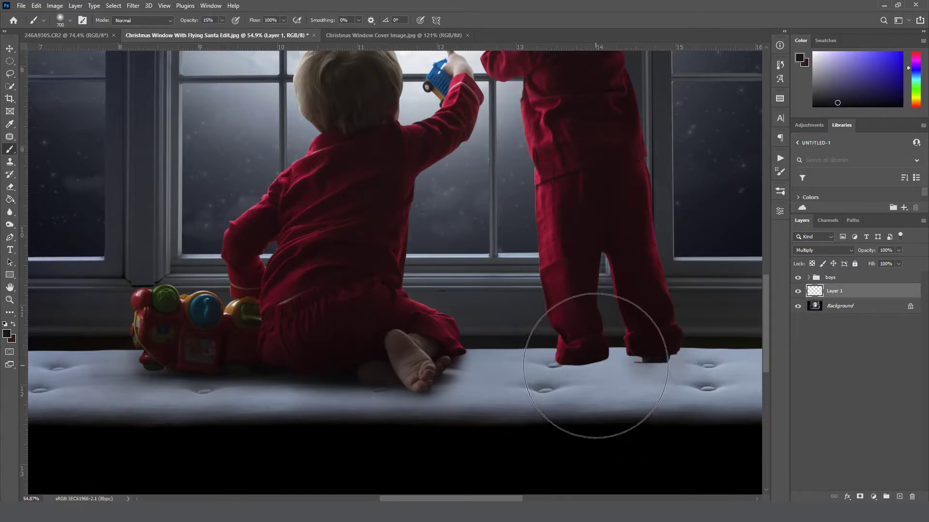
key(bracketleft)
key(bracketleft)
key(bracketleft)
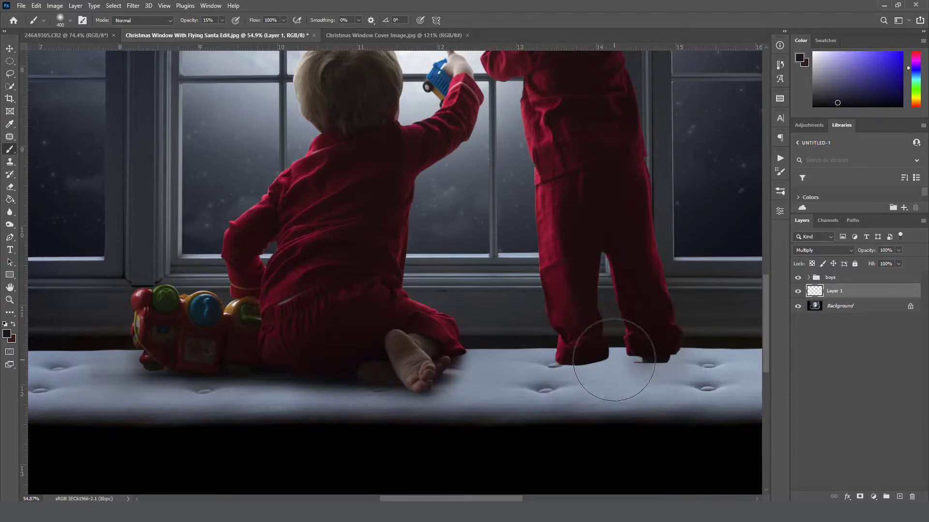
scroll(614, 360, up, 3)
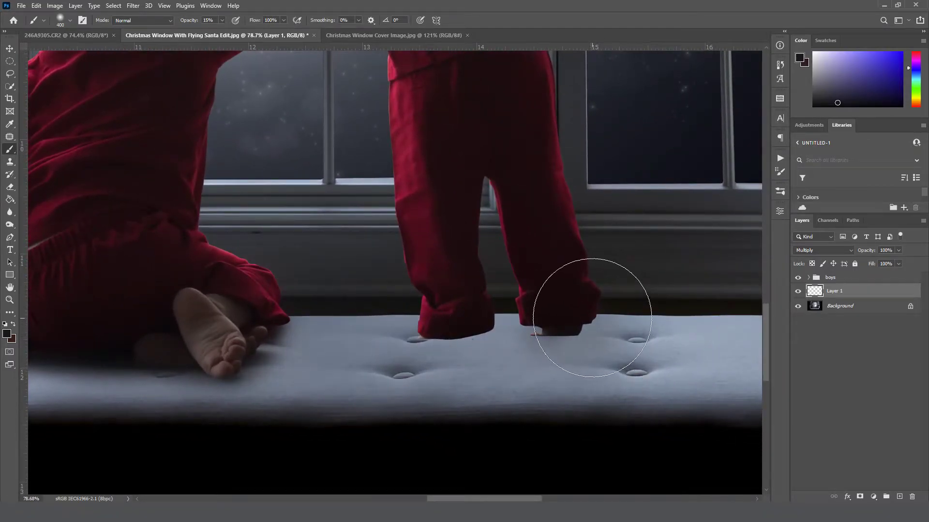
key(bracketleft)
key(bracketleft)
key(bracketleft)
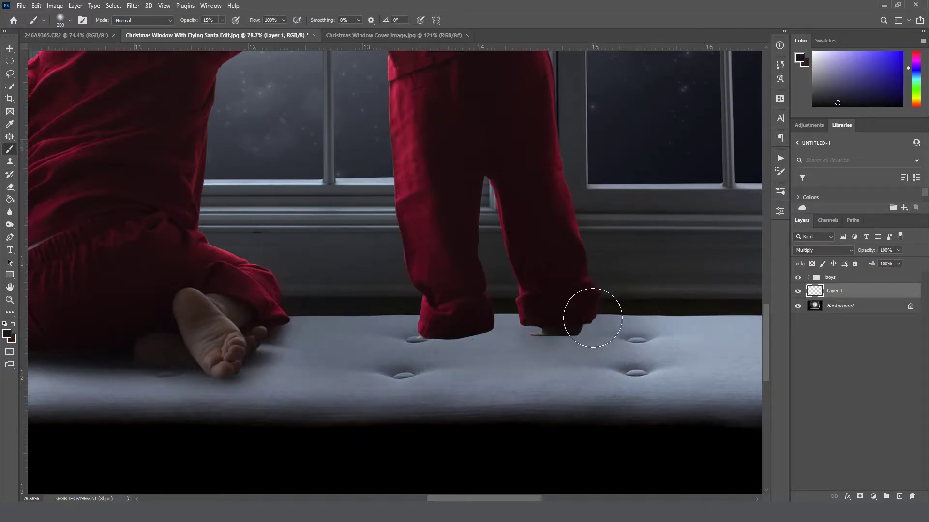
key(bracketleft)
key(bracketleft)
key(bracketleft)
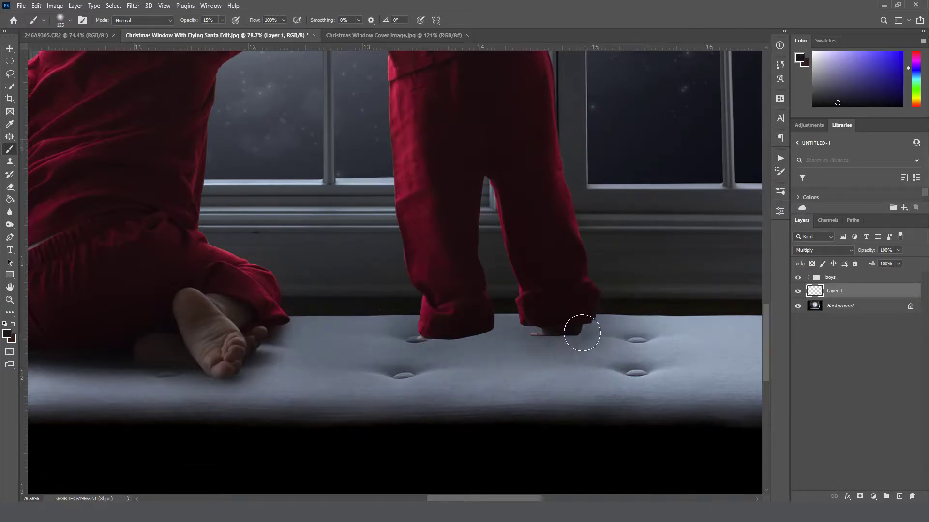
key(bracketleft)
key(bracketleft)
key(bracketleft)
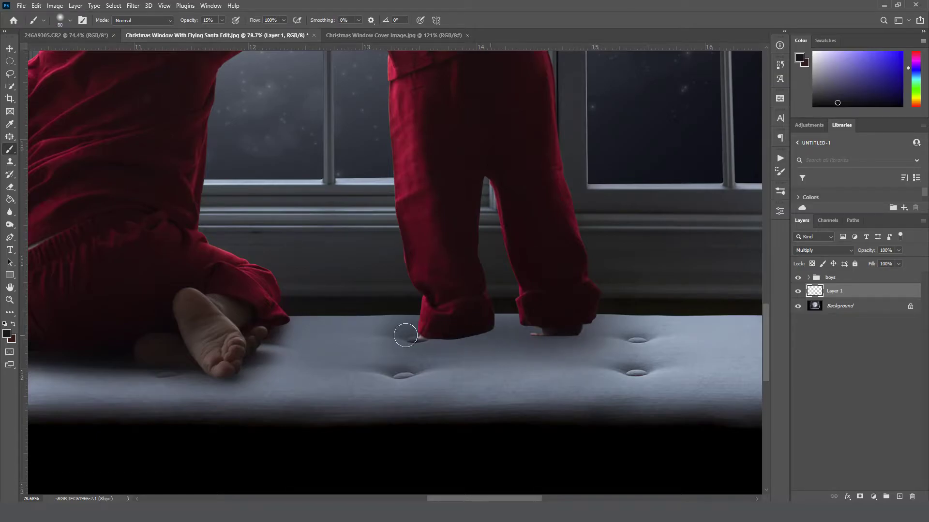
scroll(488, 333, up, 5)
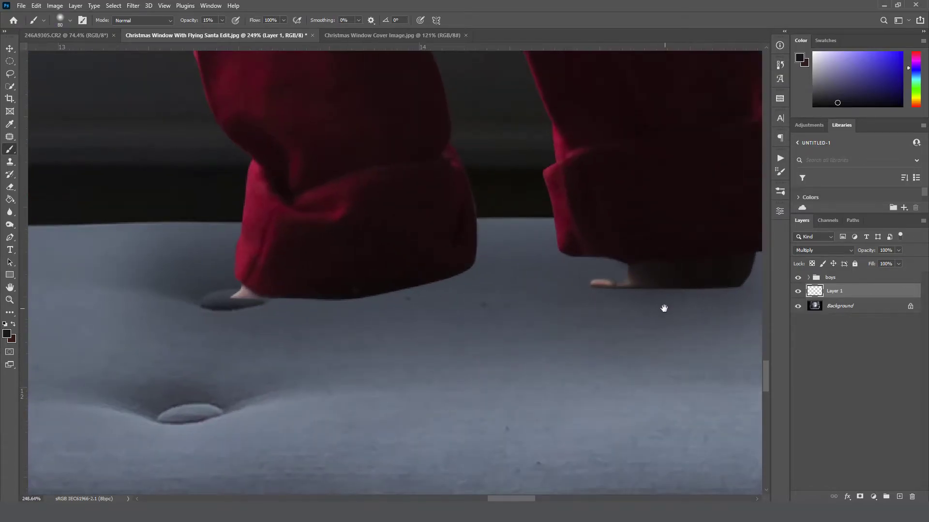
scroll(624, 309, down, 5)
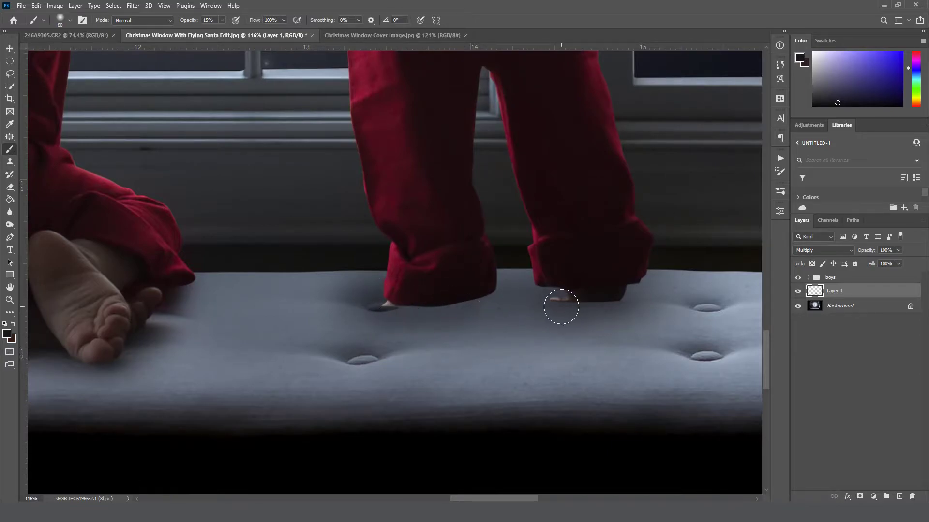
- Add a Levels adjustment clipped to the boys group with midtones at 0.41, then select its mask
click(838, 281)
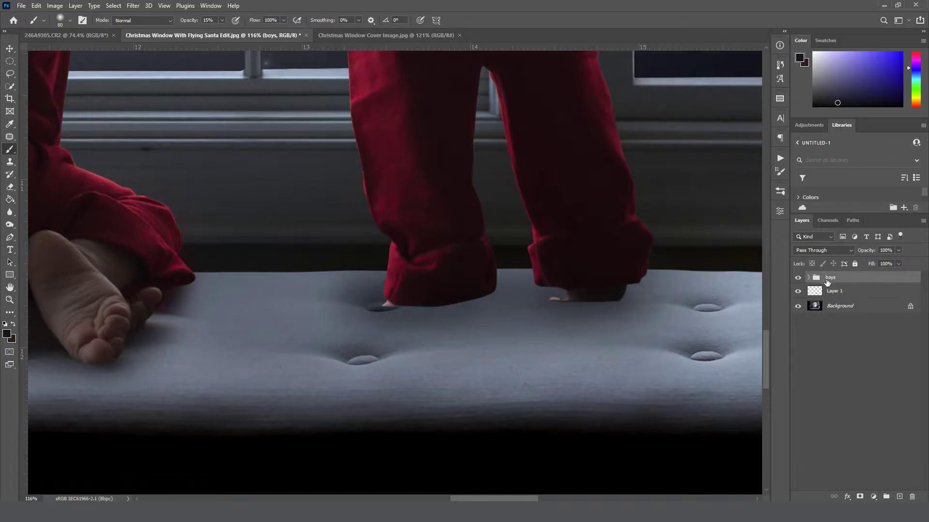
click(874, 498)
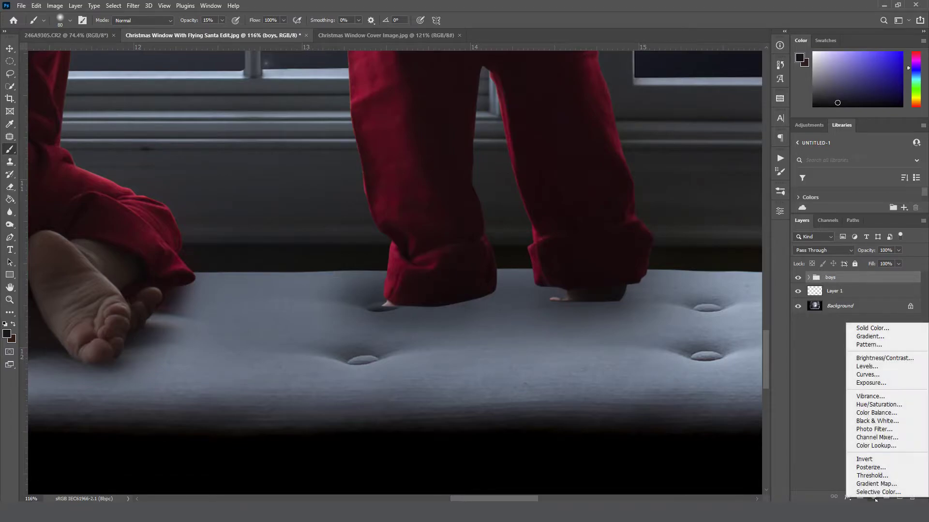
click(861, 367)
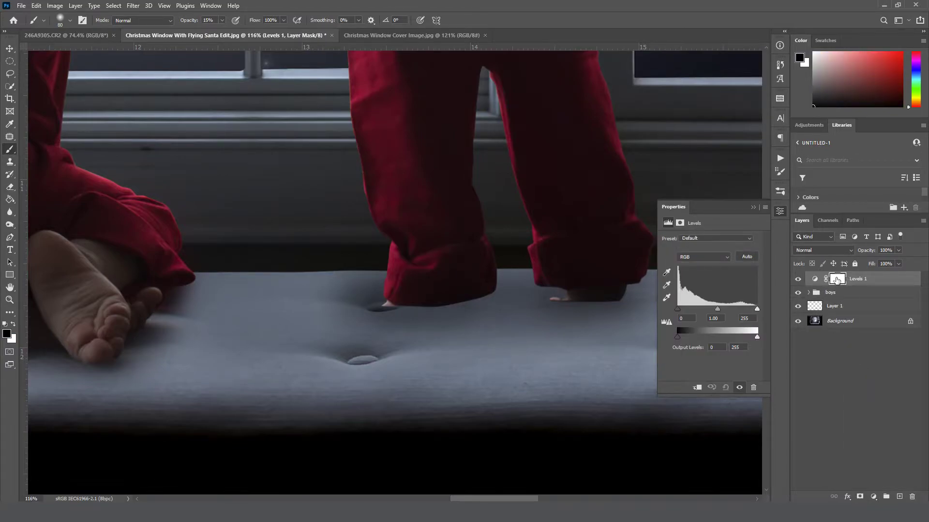
click(697, 388)
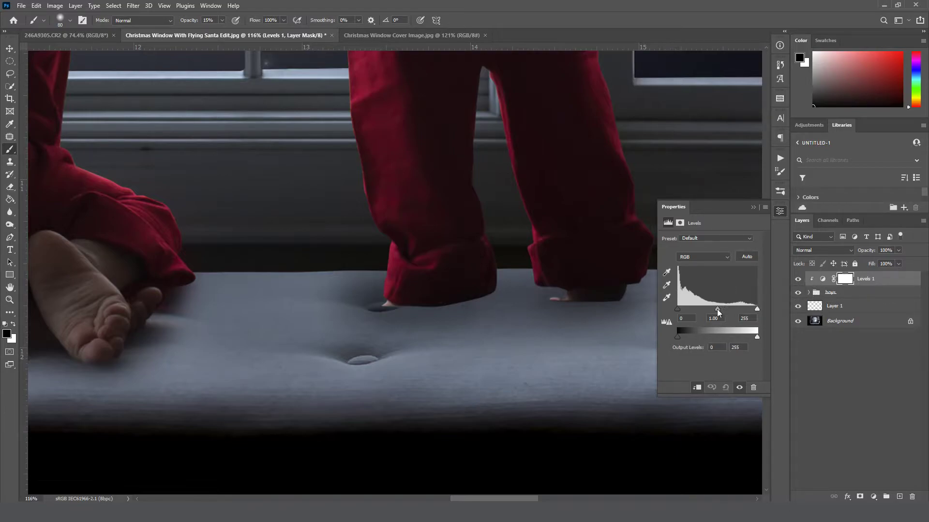
drag(716, 309, 738, 317)
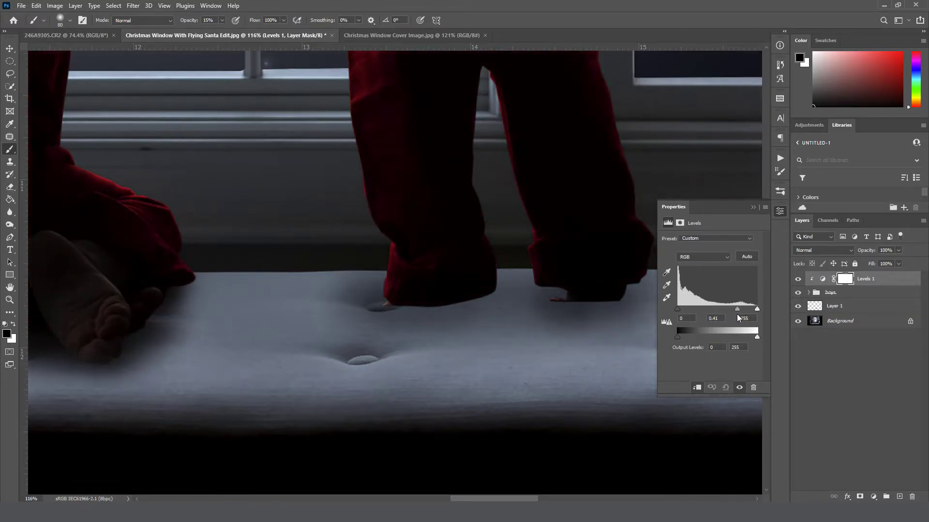
click(753, 207)
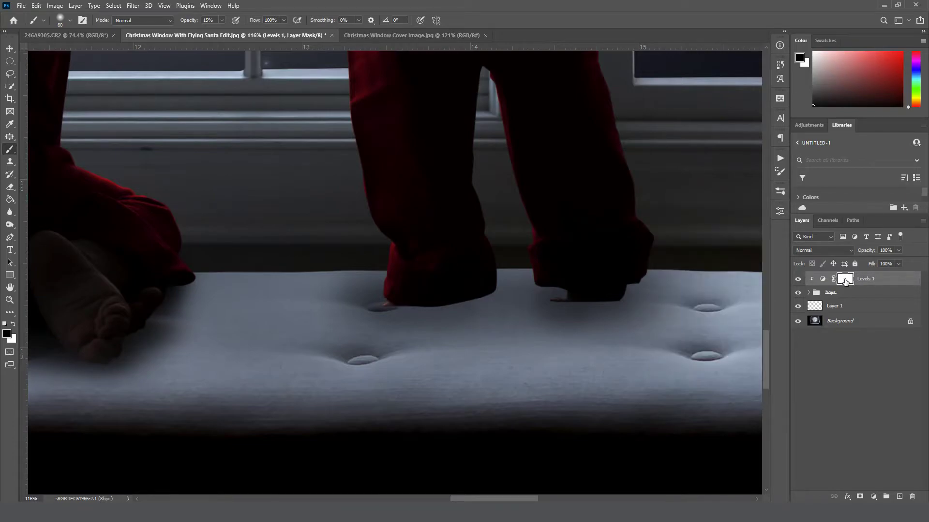
drag(845, 282, 847, 284)
- Invert the Levels 1 mask and paint at 100% over the pink toes under the trouser legs
key(ctrl+i)
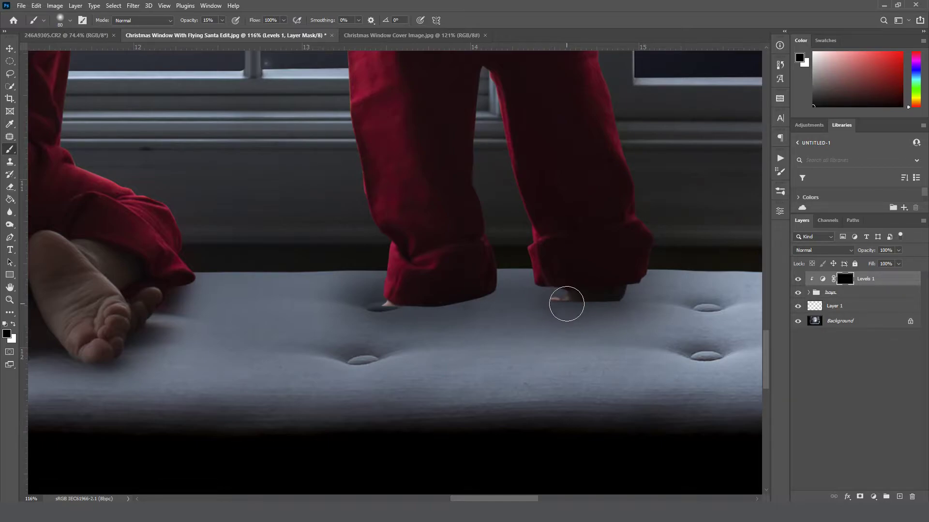
key(0)
key(x)
drag(394, 305, 385, 304)
mouse_move(564, 309)
mouse_down()
mouse_move(462, 296)
mouse_move(483, 303)
mouse_up()
- Rename Layer 1 to Shadows
click(810, 310)
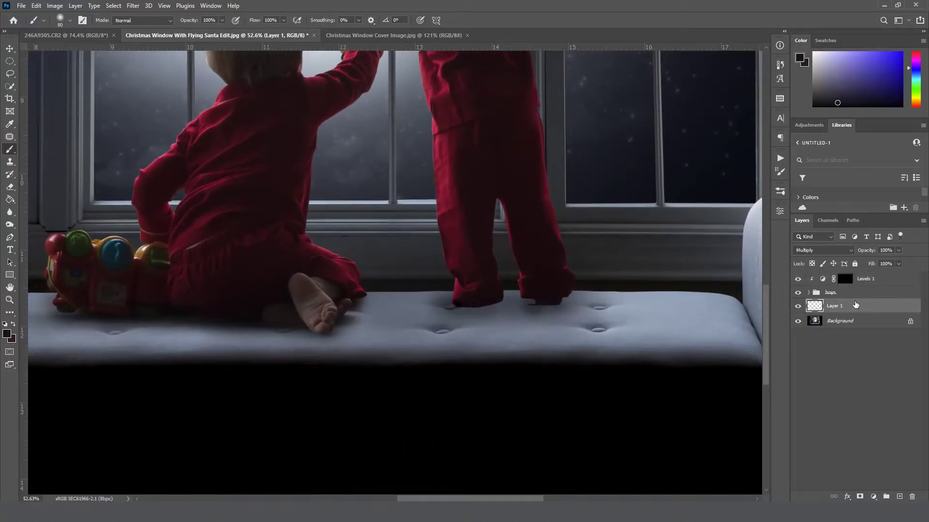
double_click(835, 306)
text(Shodows)
key(Return)
- Paint soft 15% black shadows under both of the standing boy's feet
key(1)
key(5)
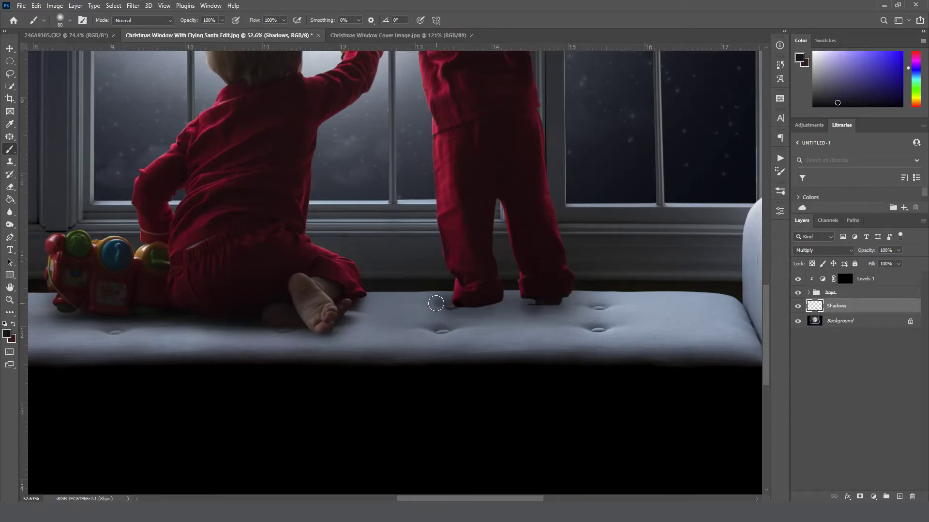
scroll(504, 302, up, 2)
key(bracketright)
key(bracketright)
key(bracketright)
key(bracketright)
key(bracketright)
key(bracketright)
key(bracketleft)
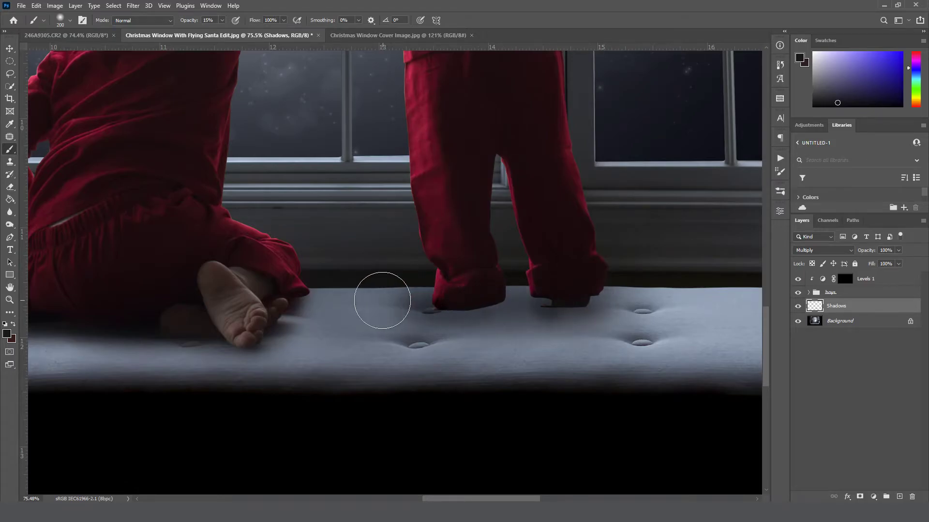
drag(379, 303, 601, 311)
key(bracketleft)
key(bracketleft)
key(bracketleft)
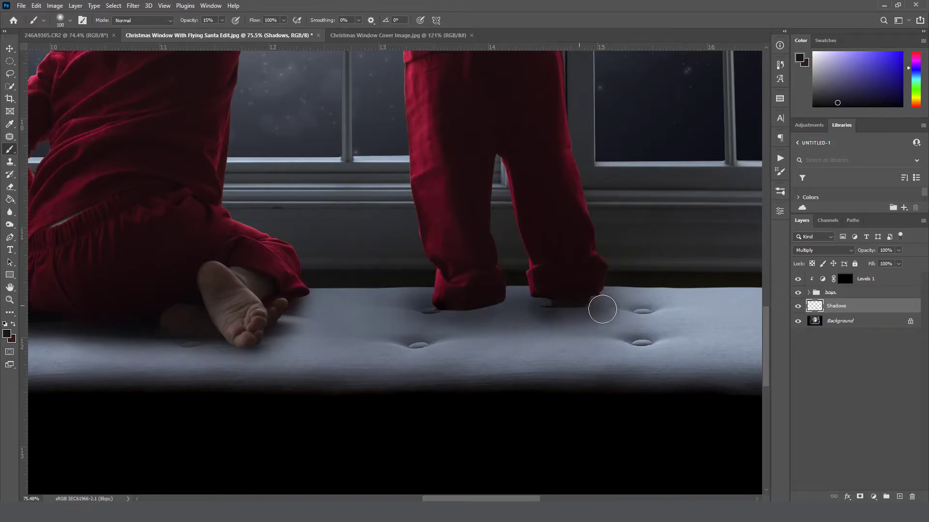
mouse_move(446, 300)
mouse_down()
mouse_move(475, 305)
mouse_move(458, 311)
mouse_move(479, 307)
mouse_up()
mouse_move(582, 304)
mouse_down()
mouse_move(617, 306)
mouse_move(574, 309)
mouse_move(618, 309)
mouse_move(603, 306)
mouse_up()
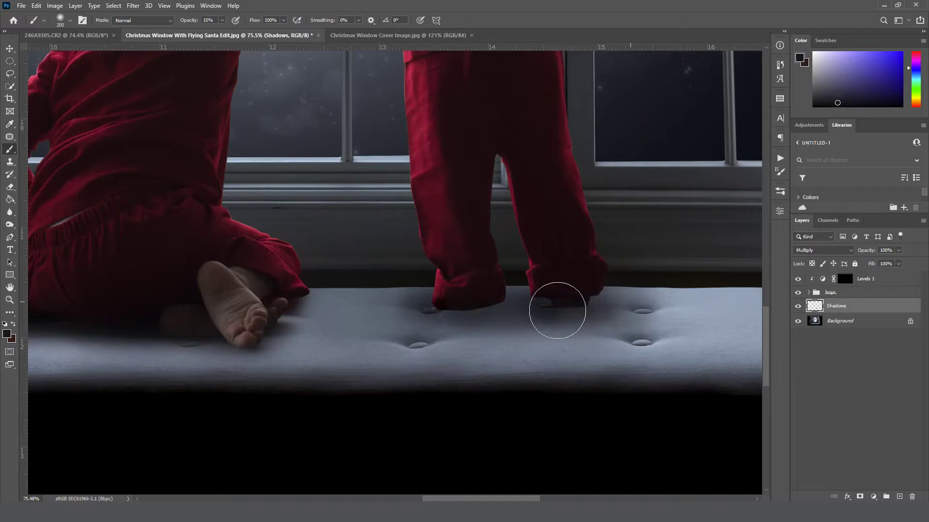
- Paint a soft shadow beneath the toy and the seated child, then fit the image on screen
key(bracketright)
key(bracketright)
key(bracketright)
key(bracketright)
key(bracketright)
key(bracketright)
key(bracketright)
key(bracketright)
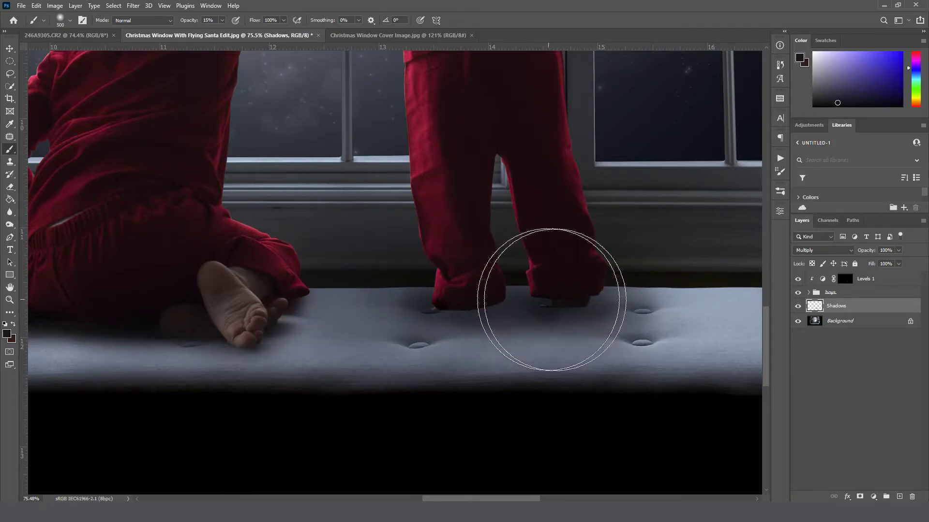
drag(232, 323, 460, 332)
key(bracketleft)
key(bracketleft)
key(bracketleft)
key(bracketleft)
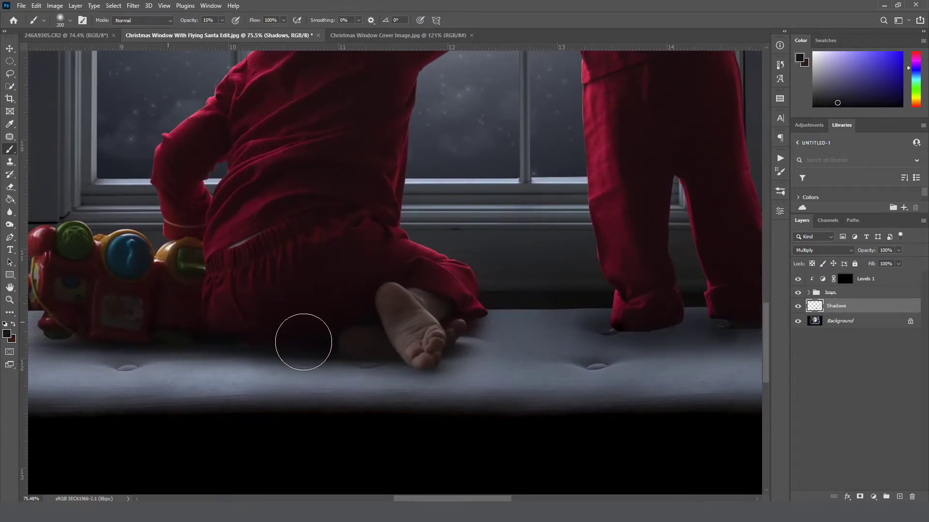
drag(310, 361, 461, 361)
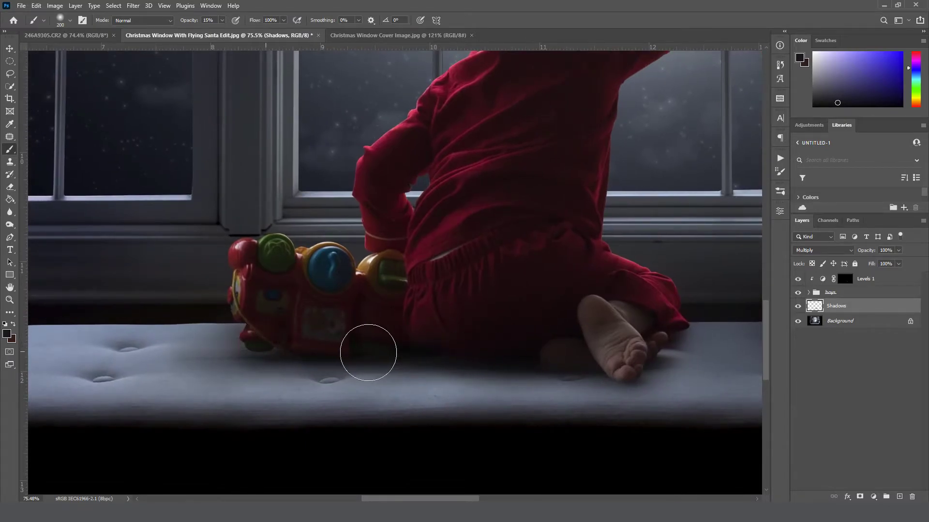
drag(270, 357, 578, 371)
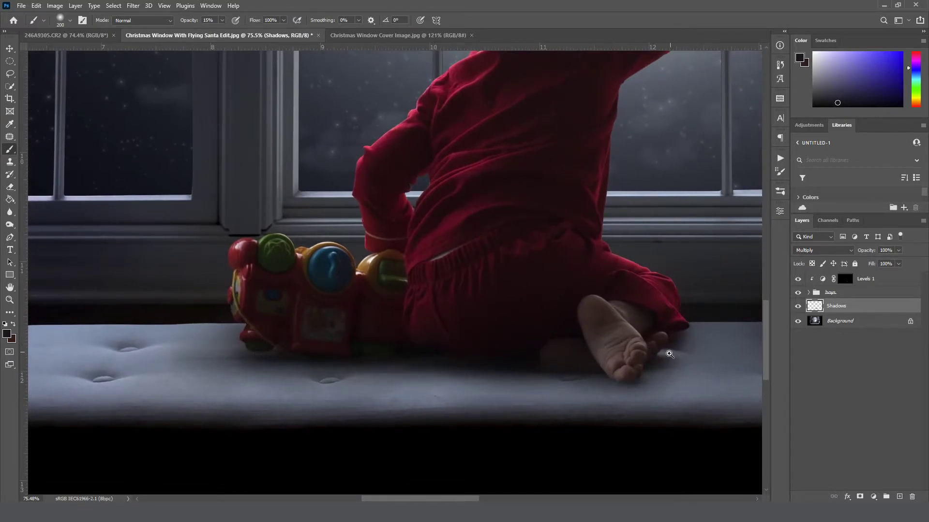
key(ctrl+0)
scroll(490, 373, up, 2)
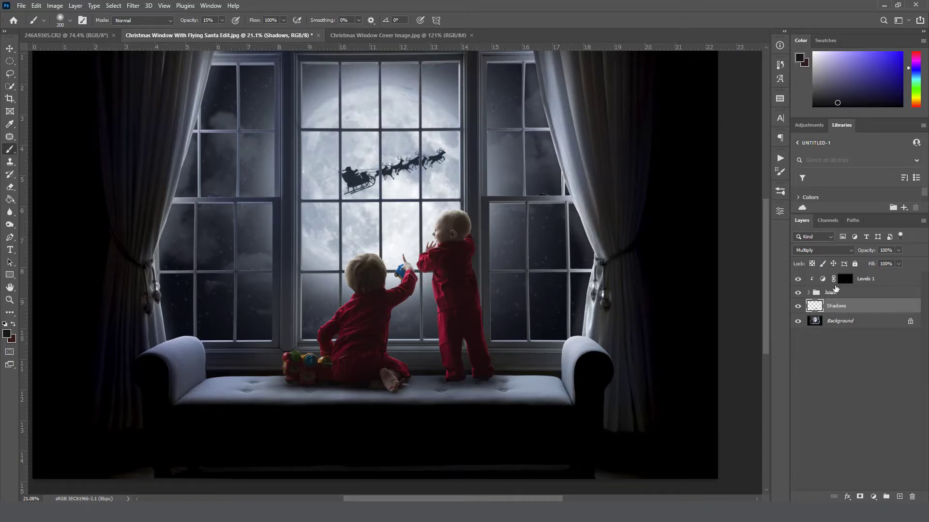
- Add a Levels 2 adjustment over the boys with midtones 1.04, white point 229 and deeper blacks
click(857, 294)
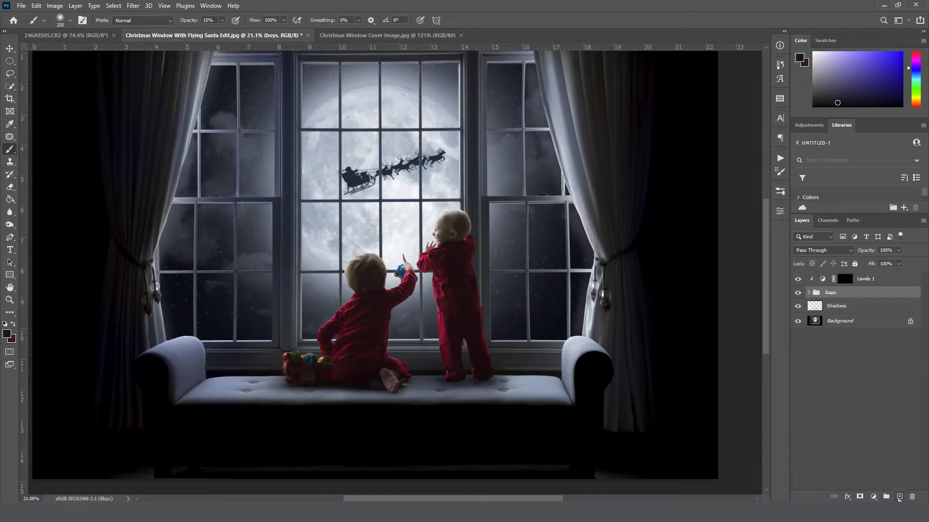
click(874, 497)
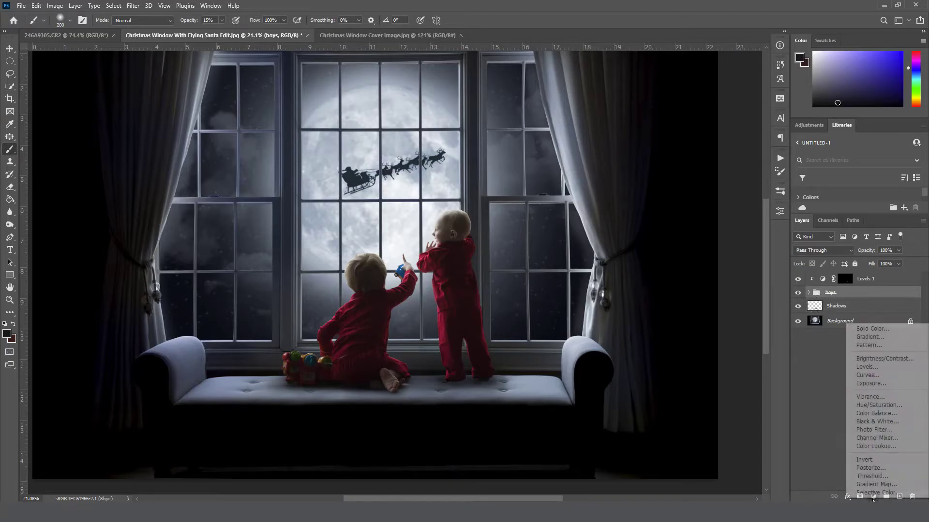
click(868, 368)
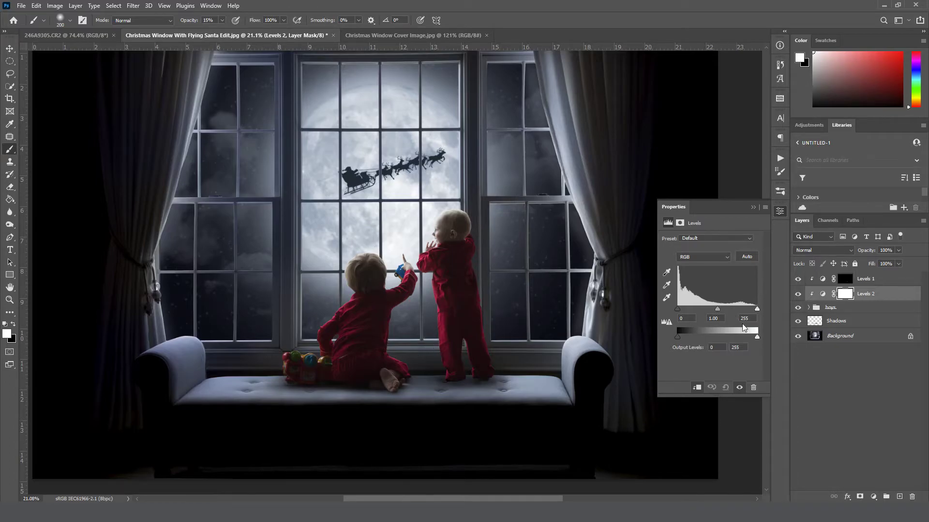
mouse_move(718, 310)
mouse_down()
mouse_move(738, 312)
mouse_move(698, 311)
mouse_move(726, 311)
mouse_move(703, 312)
mouse_move(718, 314)
mouse_up()
mouse_move(758, 309)
mouse_down()
mouse_move(746, 309)
mouse_move(758, 308)
mouse_up()
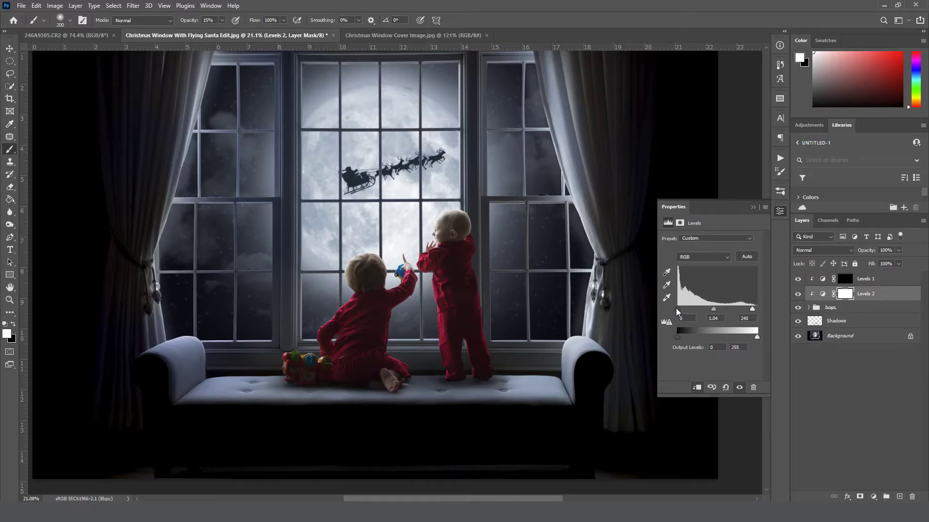
mouse_move(677, 309)
mouse_down()
mouse_move(686, 310)
mouse_move(664, 314)
mouse_up()
mouse_move(753, 308)
mouse_down()
mouse_move(762, 309)
mouse_move(749, 309)
mouse_up()
click(754, 207)
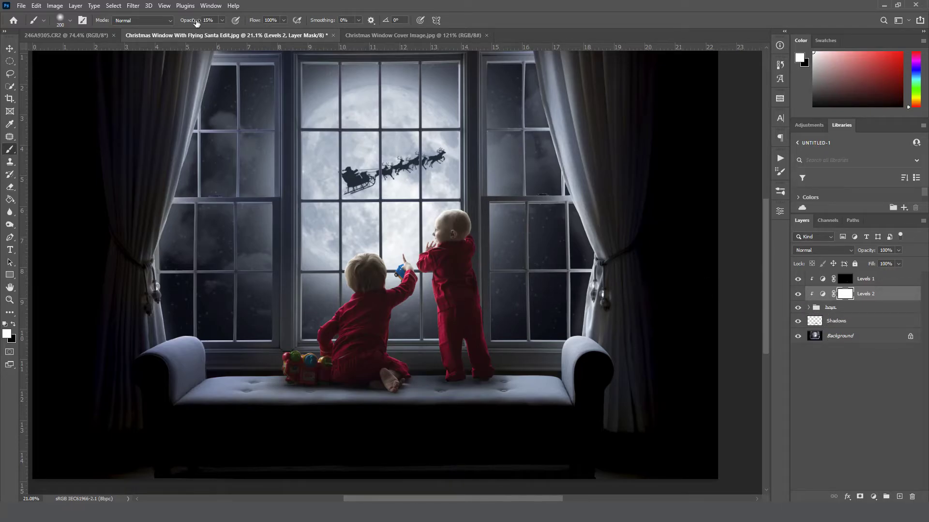
click(63, 35)
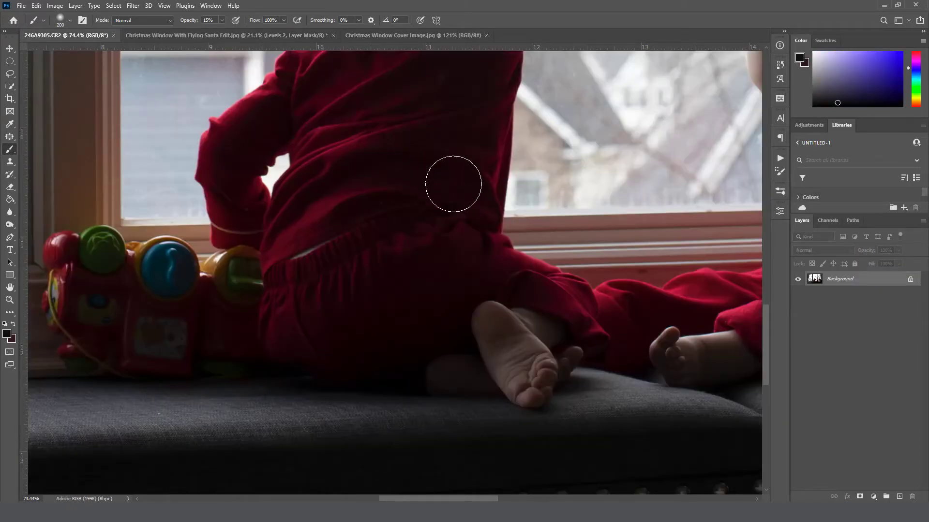
right_click(460, 189)
click(474, 199)
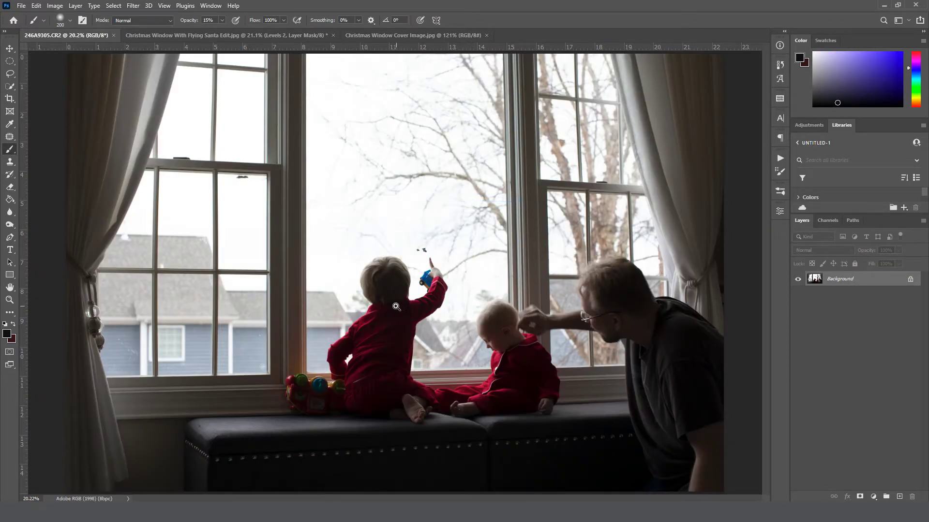
ctrl+click(364, 392)
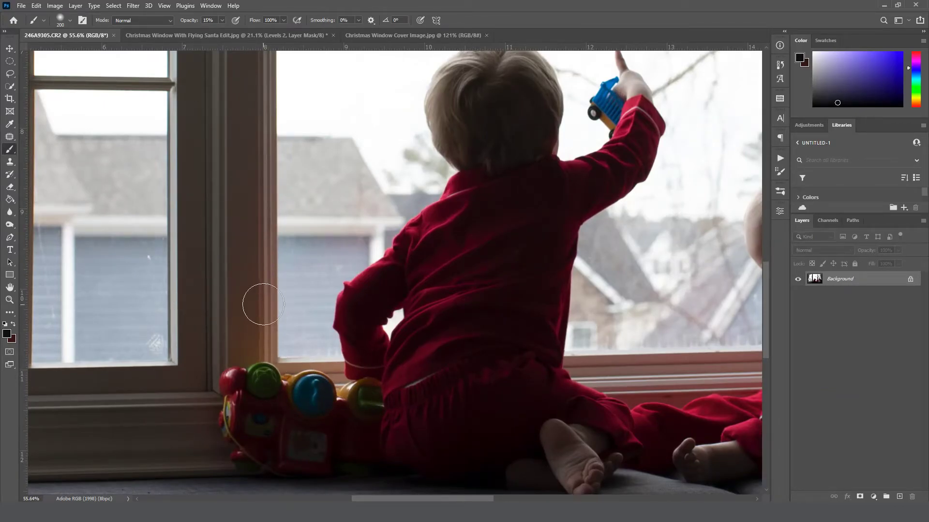
drag(381, 384, 161, 355)
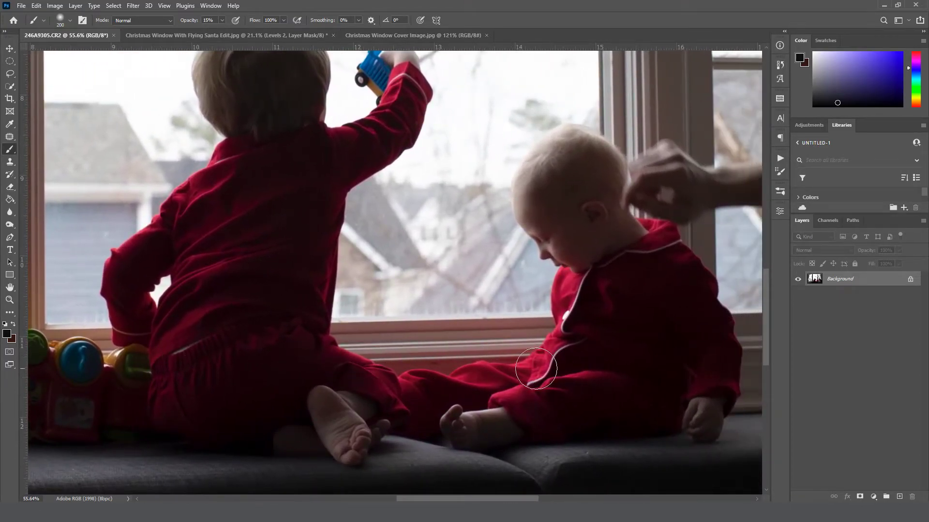
scroll(354, 331, down, 5)
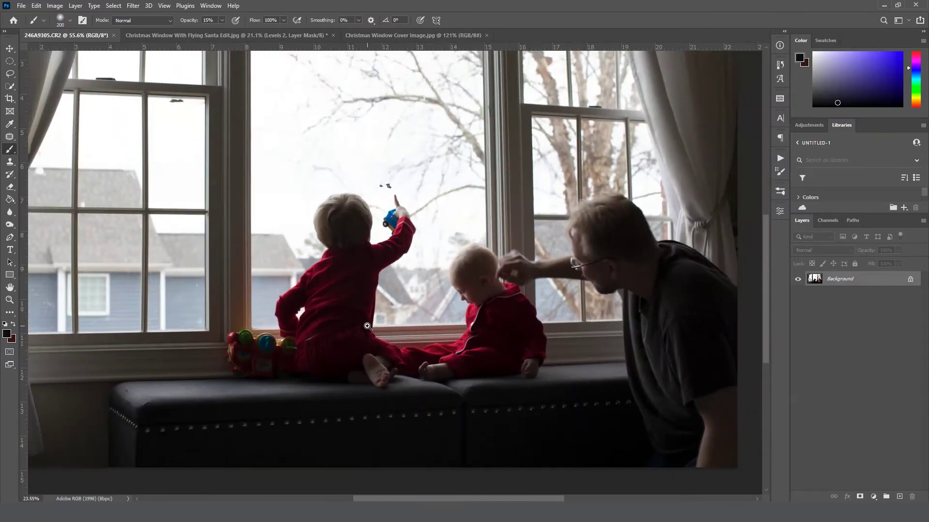
click(279, 36)
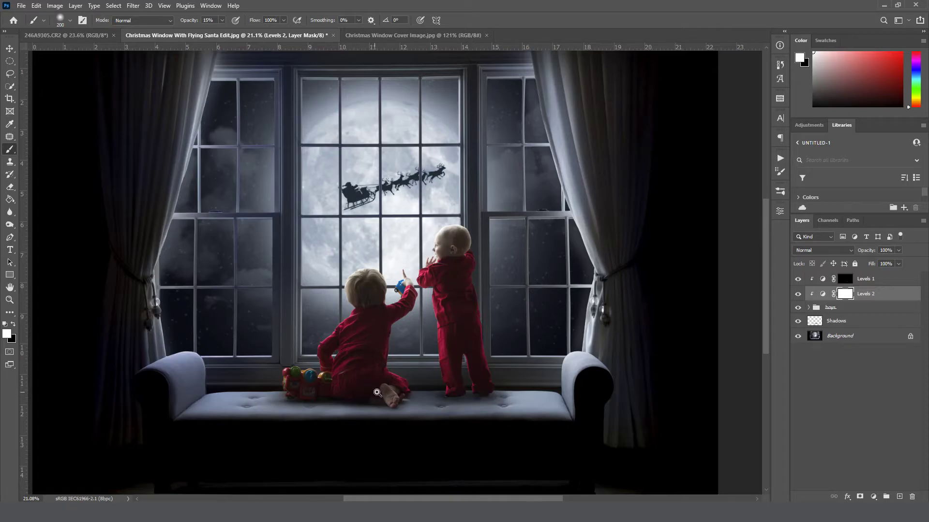
- Add a pure red (#ff0000) Color Fill layer directly above the Background
drag(371, 392, 391, 397)
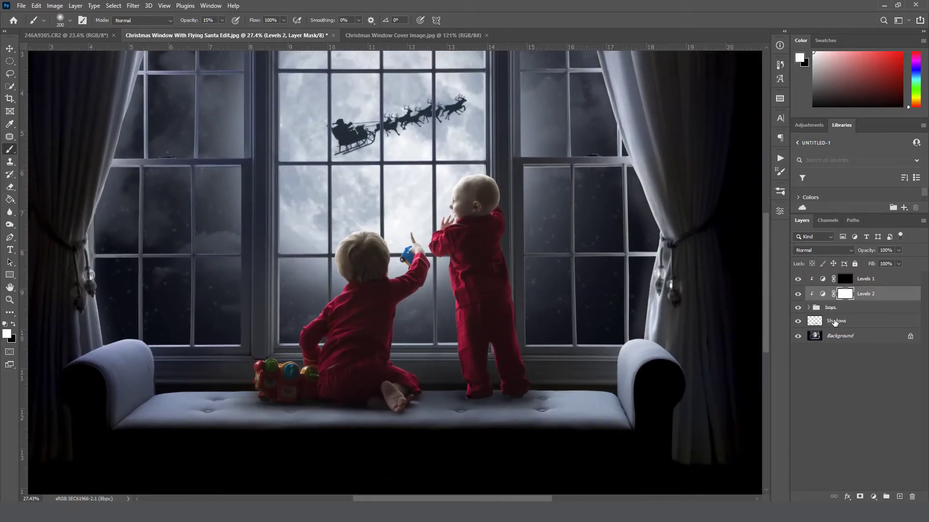
click(842, 339)
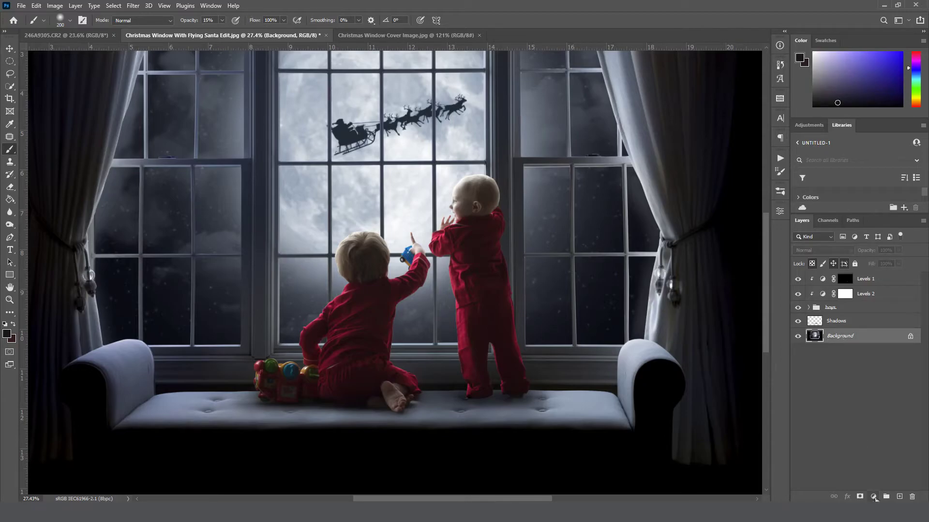
click(873, 497)
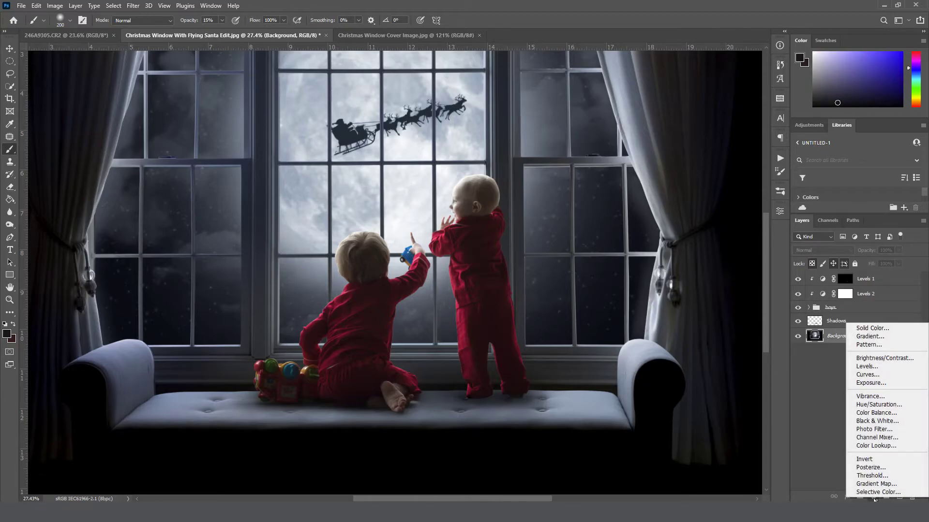
click(866, 329)
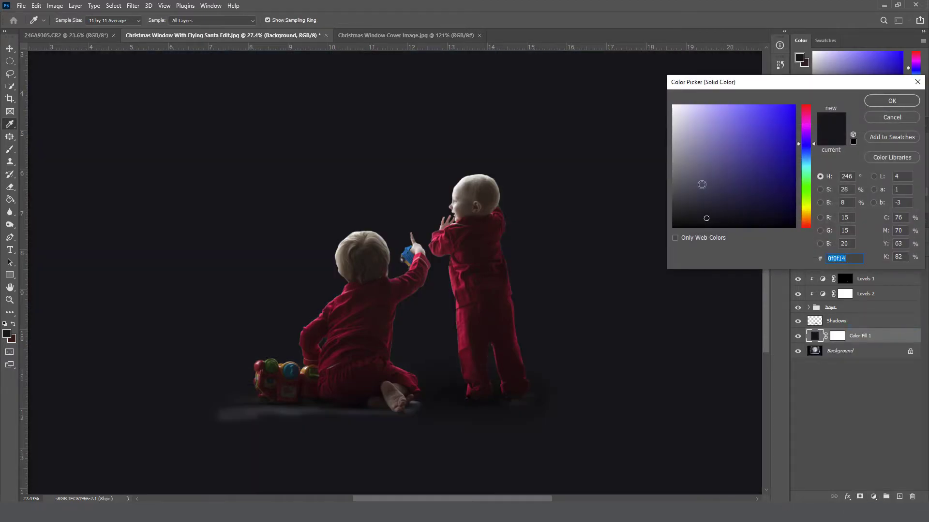
click(805, 107)
drag(789, 108, 813, 91)
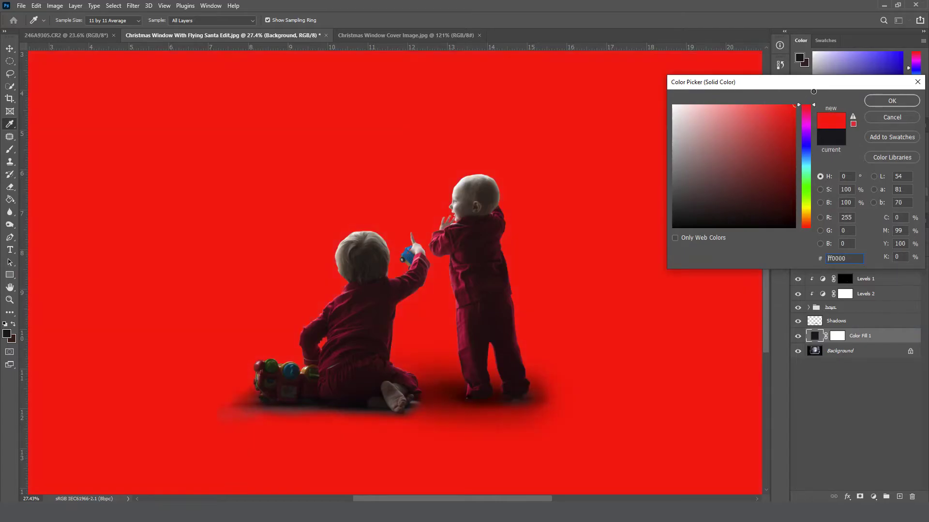
click(893, 101)
- Set the red Color Fill 1 layer to Soft Light blending
key(b)
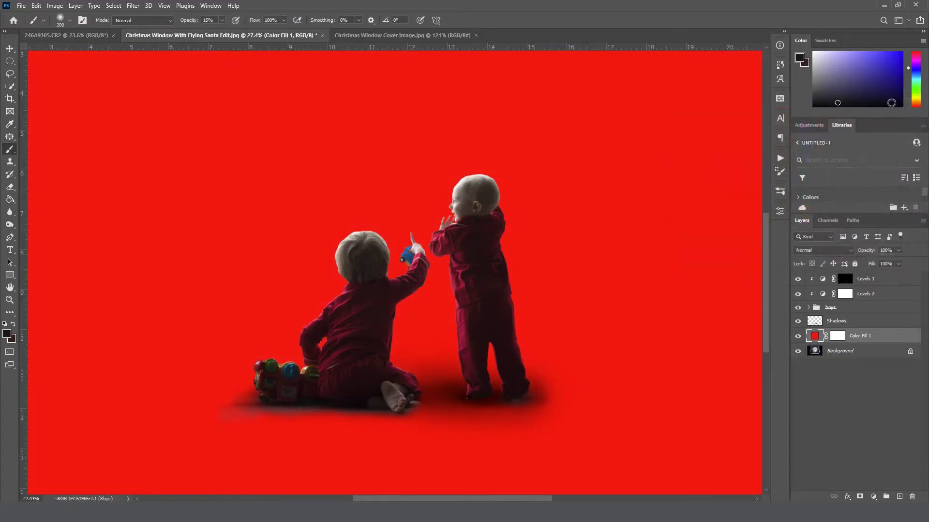
click(842, 252)
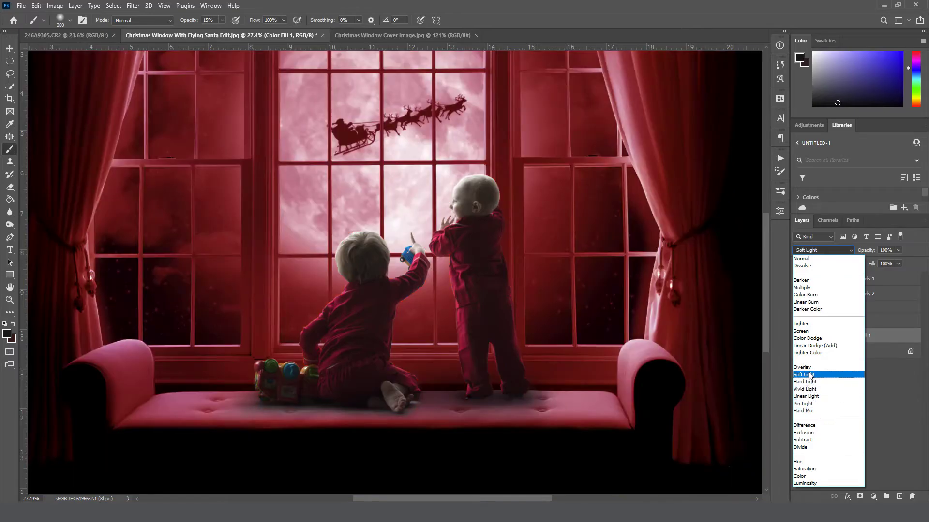
click(809, 375)
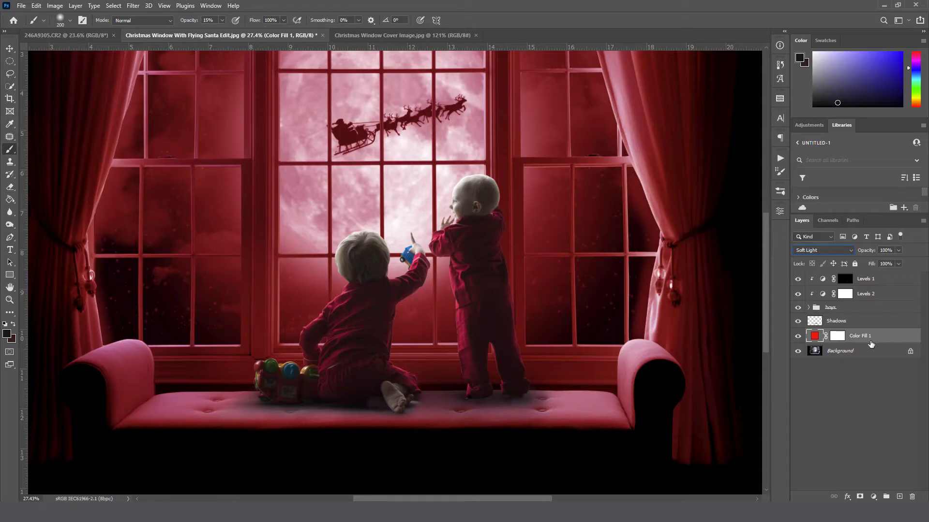
- Set Color Fill 1's Blend If Underlying Layer to a split 0 / 140 range
double_click(905, 337)
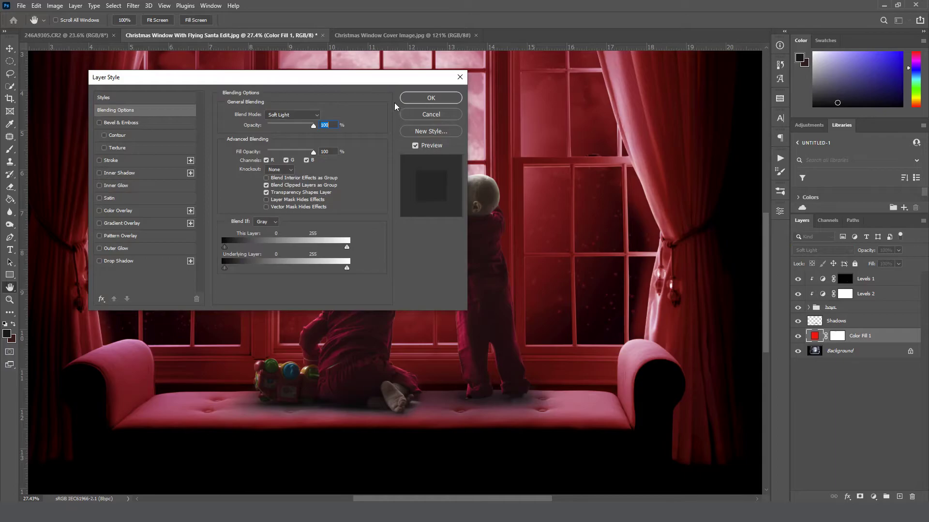
drag(389, 81, 704, 192)
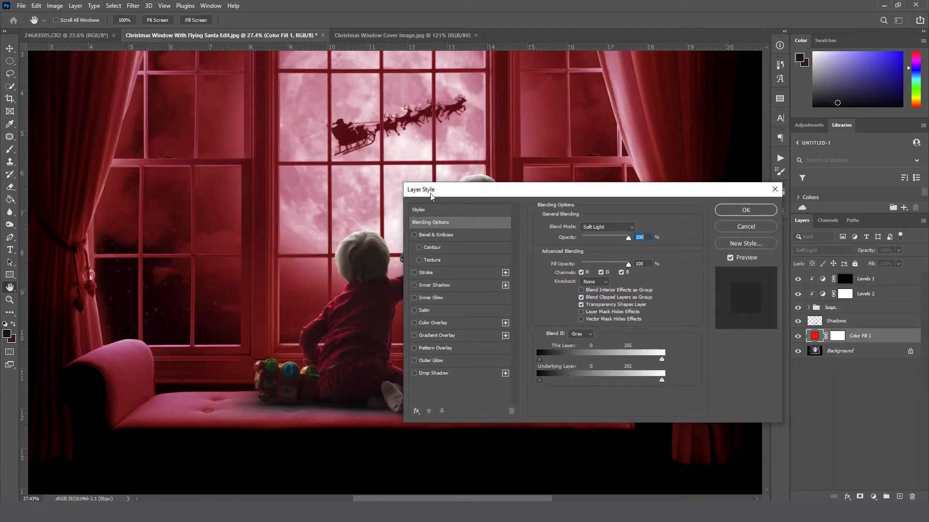
drag(507, 196, 649, 158)
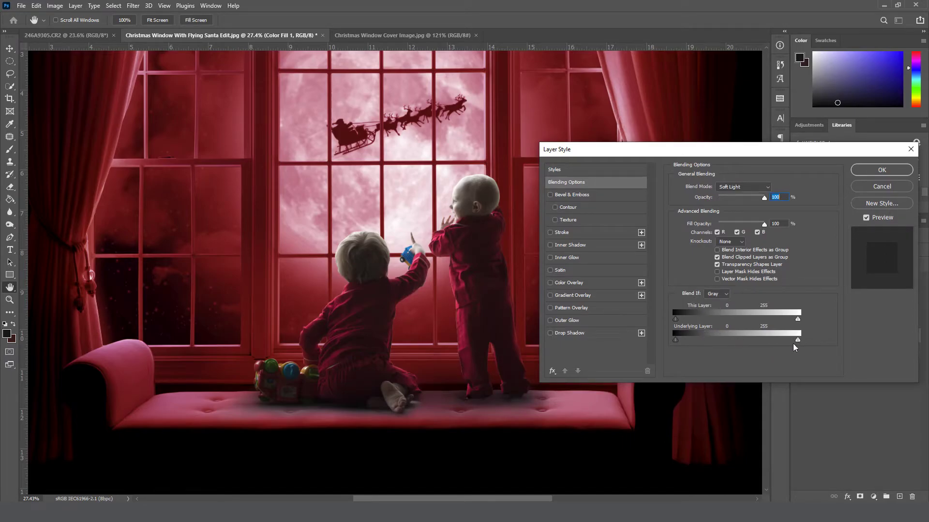
drag(799, 344, 702, 342)
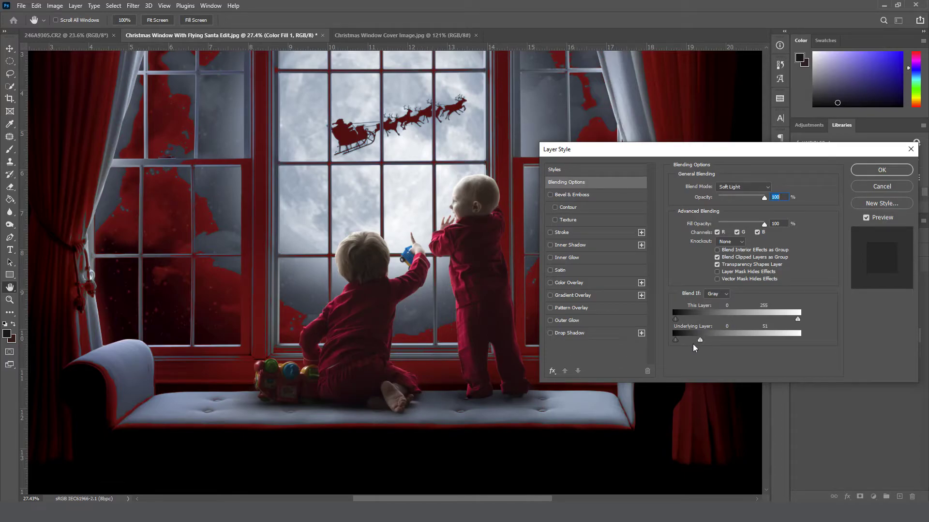
key(alt)
drag(693, 344, 653, 345)
drag(706, 343, 748, 347)
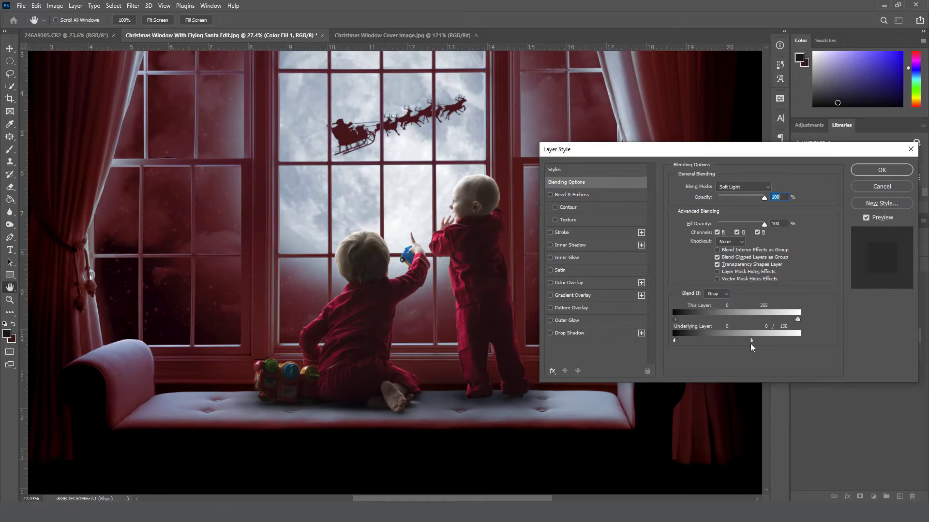
- Confirm the blending settings and invert Color Fill 1's mask to hide the red tint
click(887, 170)
key(b)
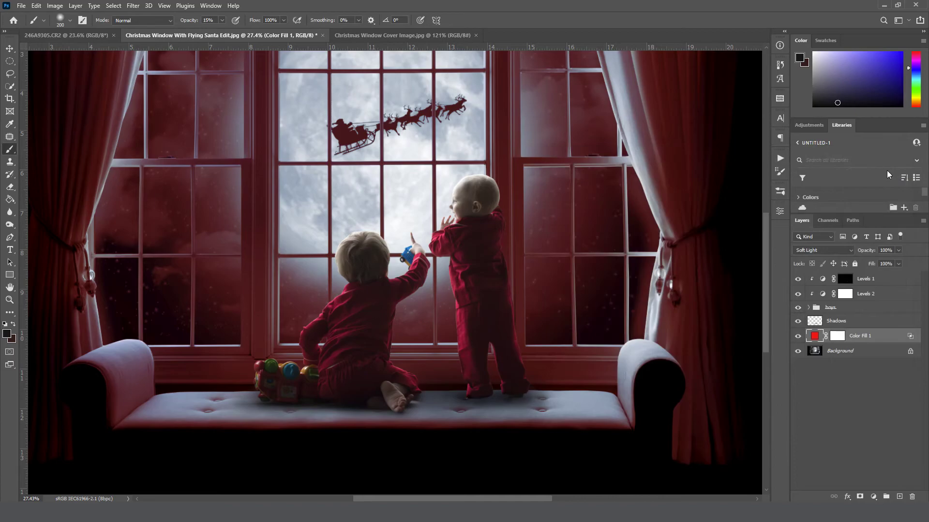
click(837, 336)
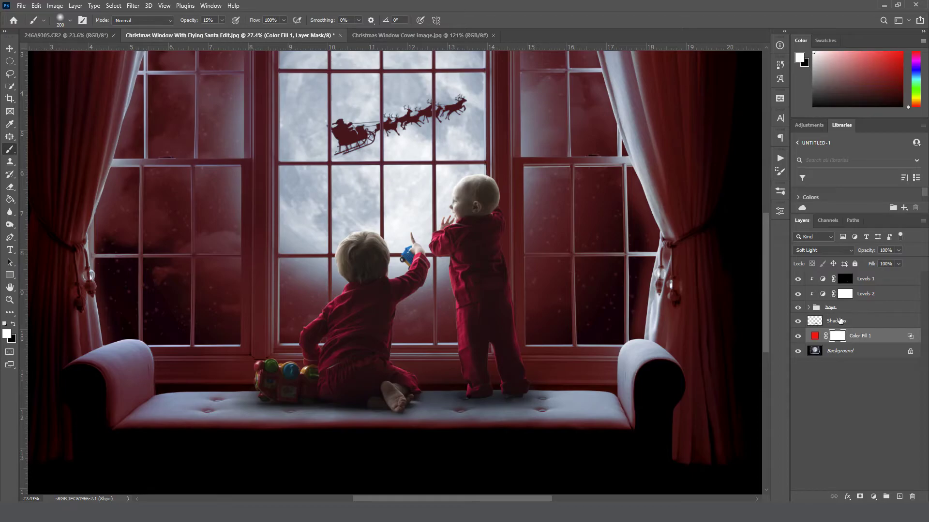
key(ctrl+i)
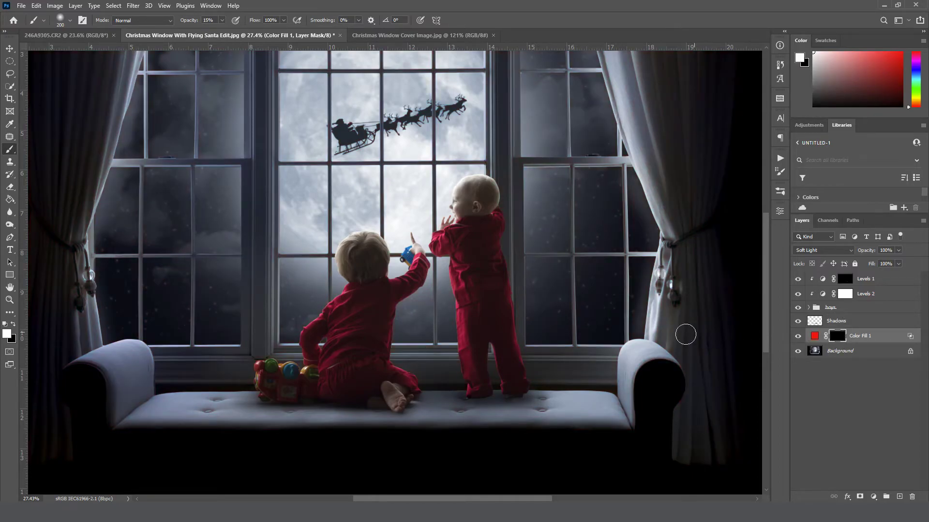
- With a 700-pixel soft brush, paint the red glow back onto the lower window between the children
key(bracketright)
key(bracketright)
key(bracketright)
key(bracketright)
key(bracketright)
drag(474, 342, 470, 338)
key(bracketright)
mouse_move(489, 340)
mouse_down()
mouse_move(412, 348)
mouse_move(498, 364)
mouse_move(494, 335)
mouse_move(477, 366)
mouse_move(413, 352)
mouse_move(332, 370)
mouse_move(338, 359)
mouse_move(393, 363)
mouse_move(345, 353)
mouse_move(425, 351)
mouse_move(579, 362)
mouse_move(448, 401)
mouse_move(492, 386)
mouse_move(488, 413)
mouse_move(509, 392)
mouse_move(509, 416)
mouse_move(537, 478)
mouse_move(556, 487)
mouse_move(549, 469)
mouse_move(556, 447)
mouse_move(419, 443)
mouse_move(543, 452)
mouse_move(560, 440)
mouse_up()
key(x)
- Trace a Pen path around the window pane beside the seated boy's head
click(10, 237)
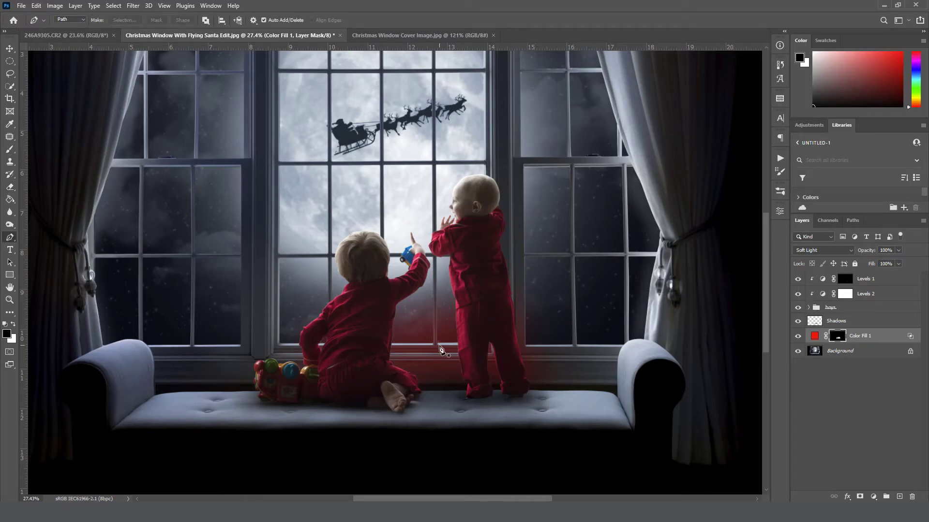
scroll(441, 349, up, 7)
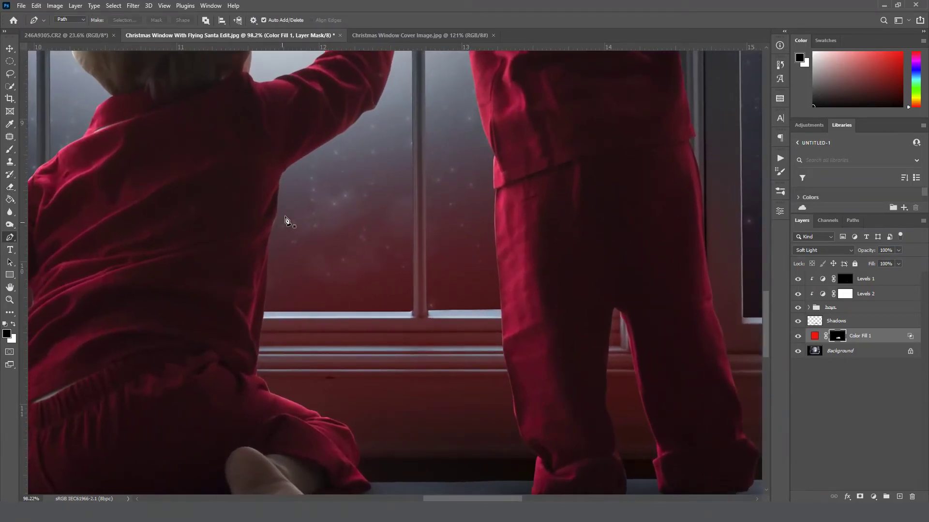
drag(390, 141, 514, 317)
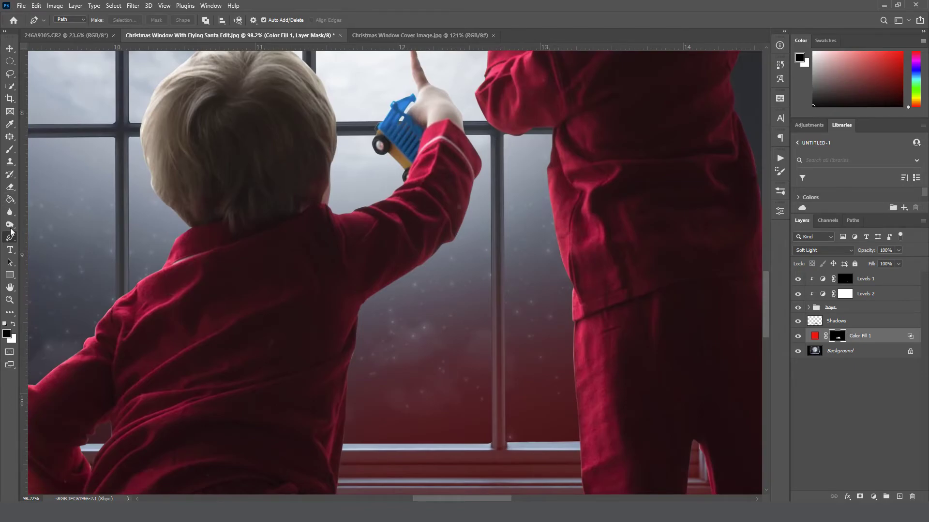
click(491, 135)
click(493, 445)
click(335, 444)
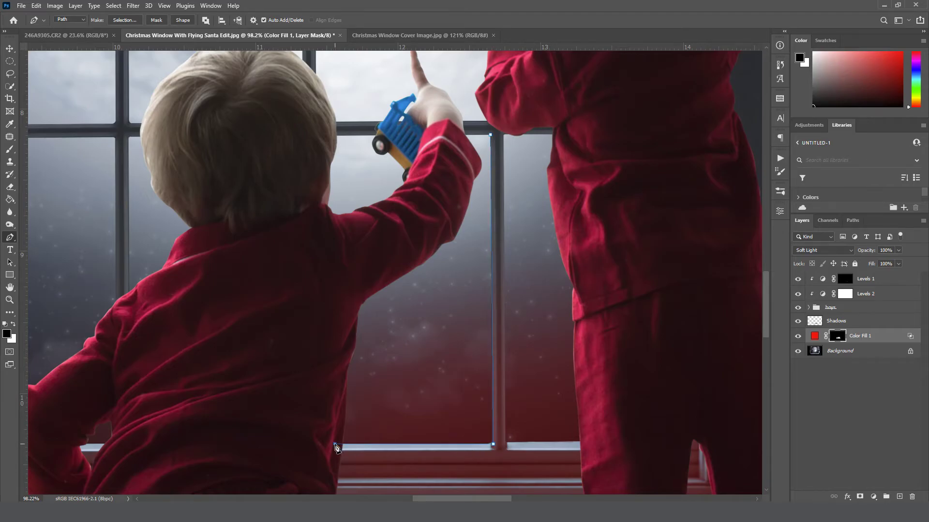
click(314, 146)
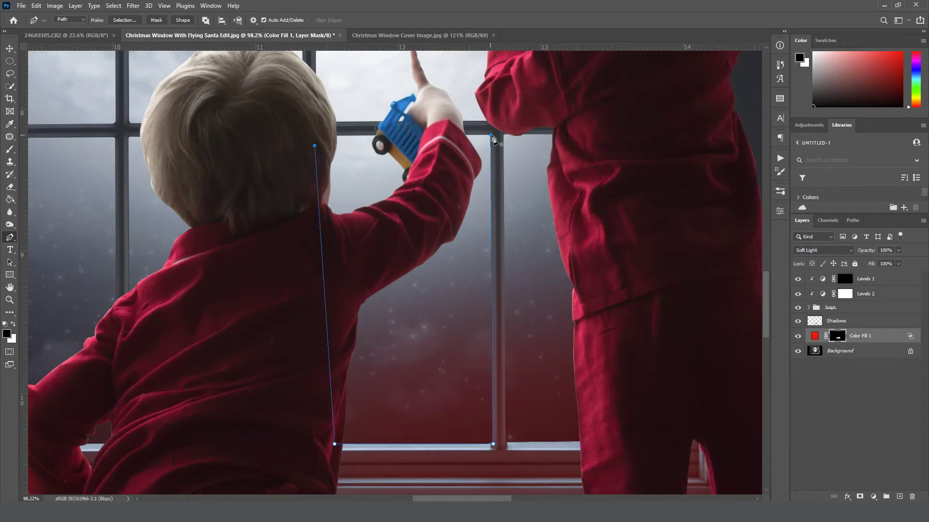
click(491, 136)
- Turn the path into a 1-pixel-feather selection and paint the red tint out inside it
right_click(442, 249)
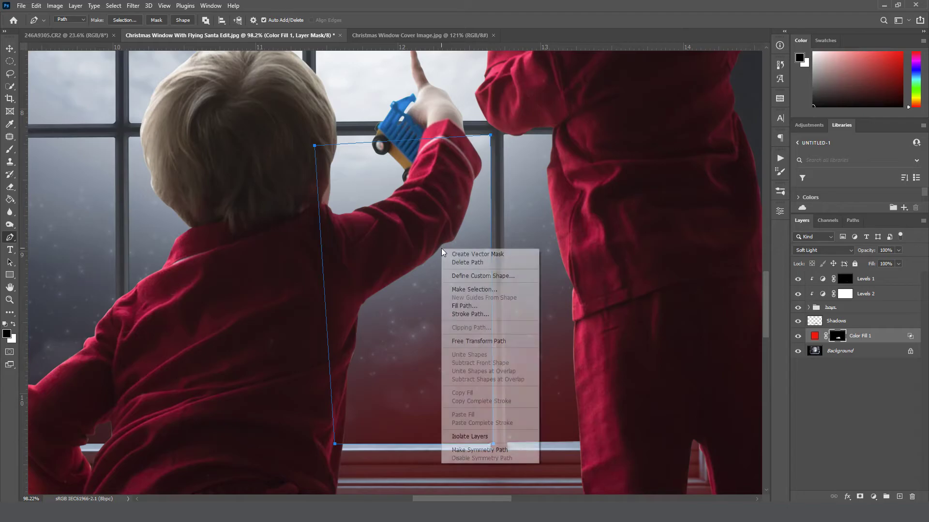
click(459, 290)
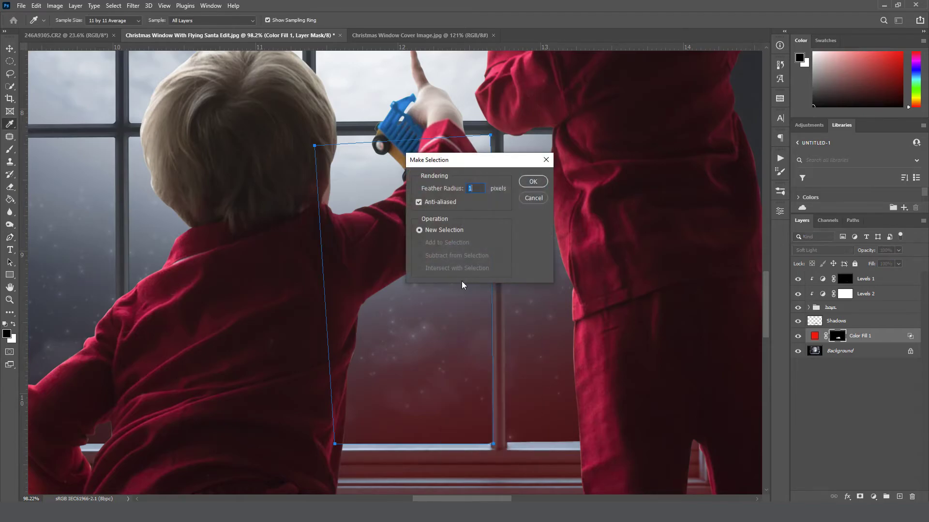
click(532, 181)
key(b)
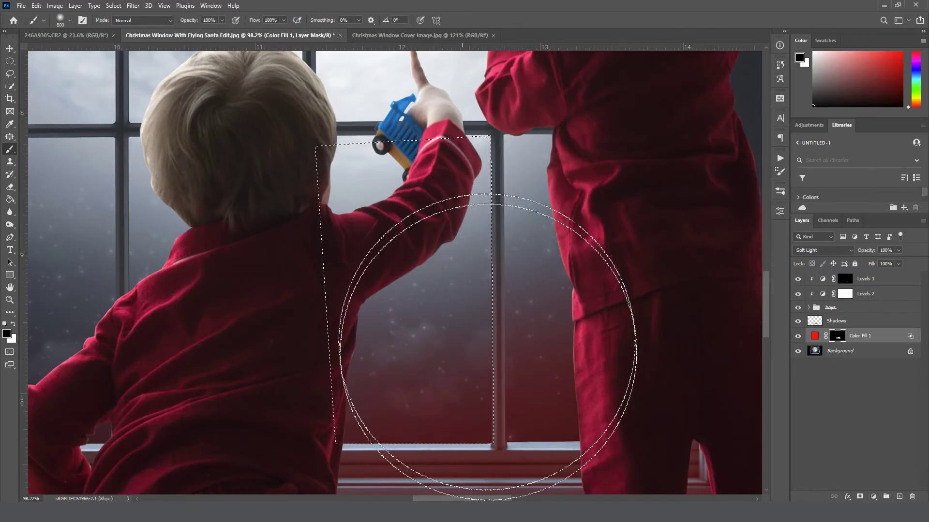
drag(487, 347, 549, 166)
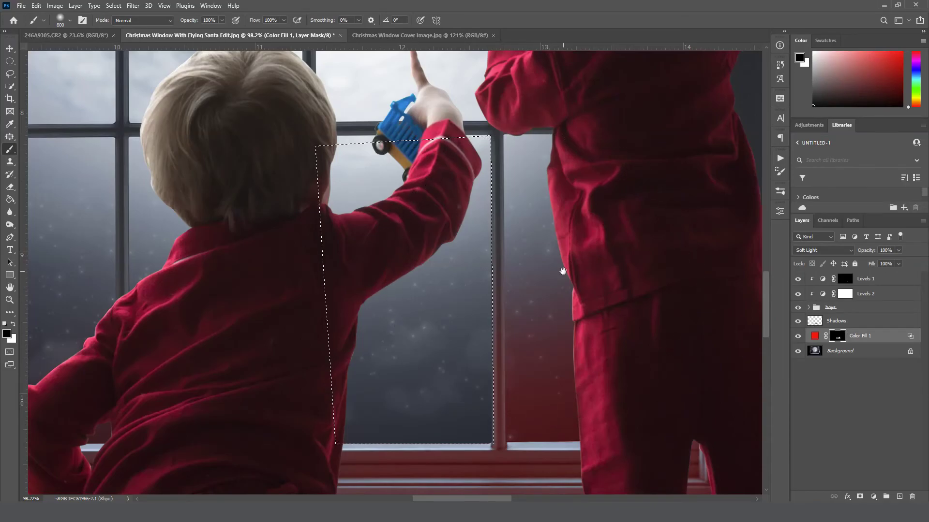
- Trace a second Pen path around the next pane by the standing child
key(p)
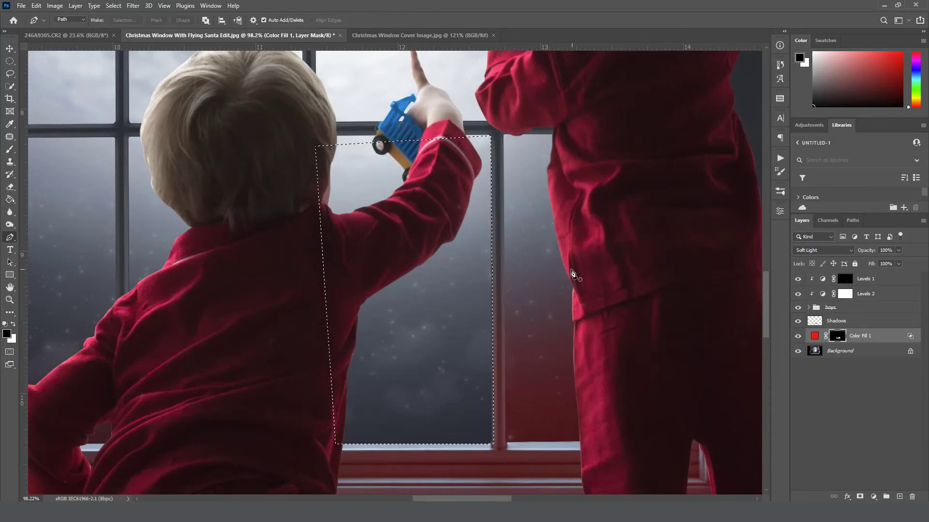
click(503, 135)
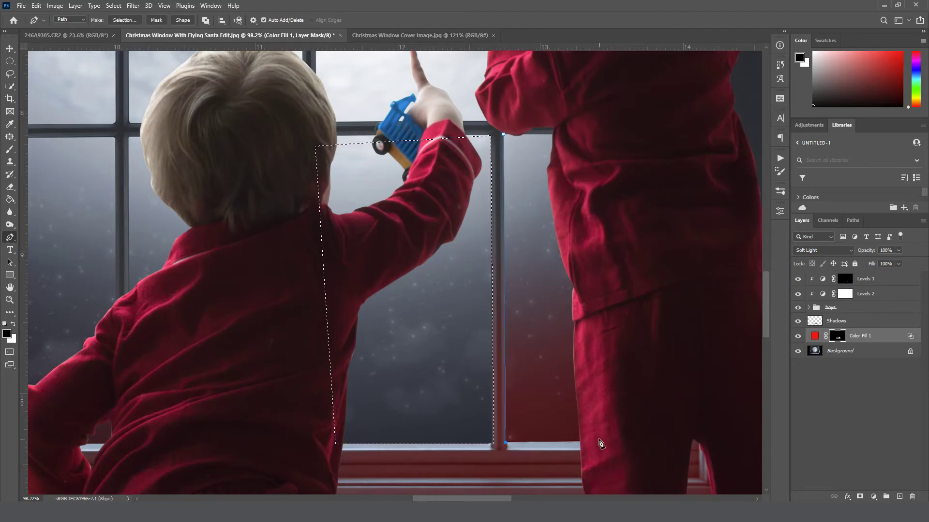
drag(599, 439, 615, 441)
click(634, 135)
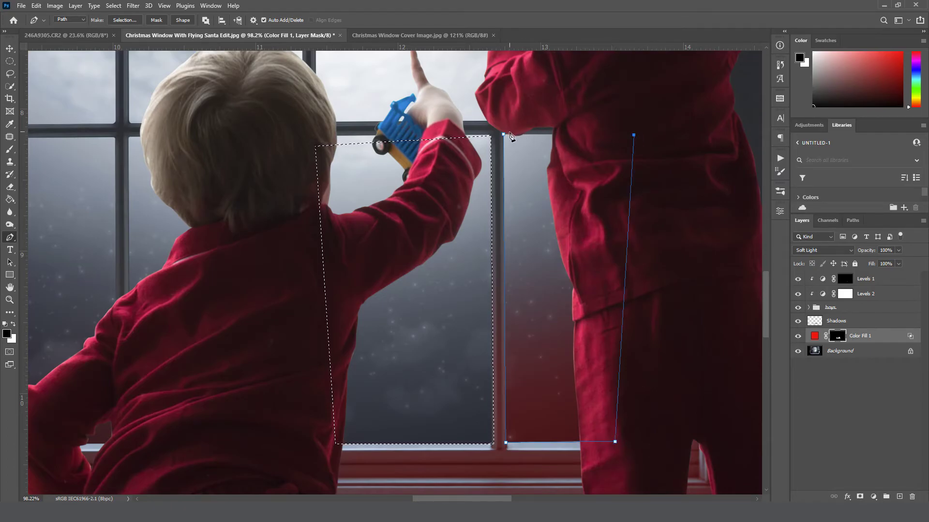
click(503, 135)
- Paint out the red tint within the second pane's selection, then paint a red glow left of the seated boy
right_click(533, 203)
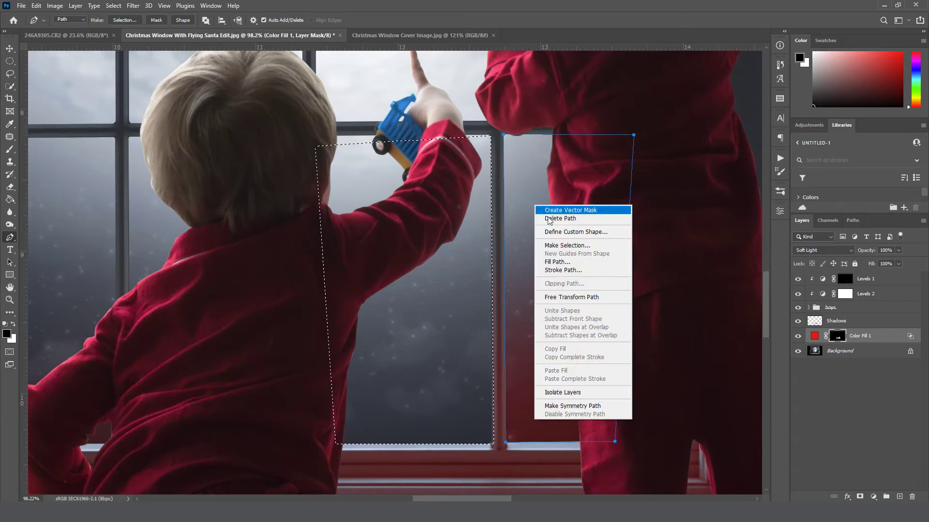
click(556, 242)
click(532, 181)
key(b)
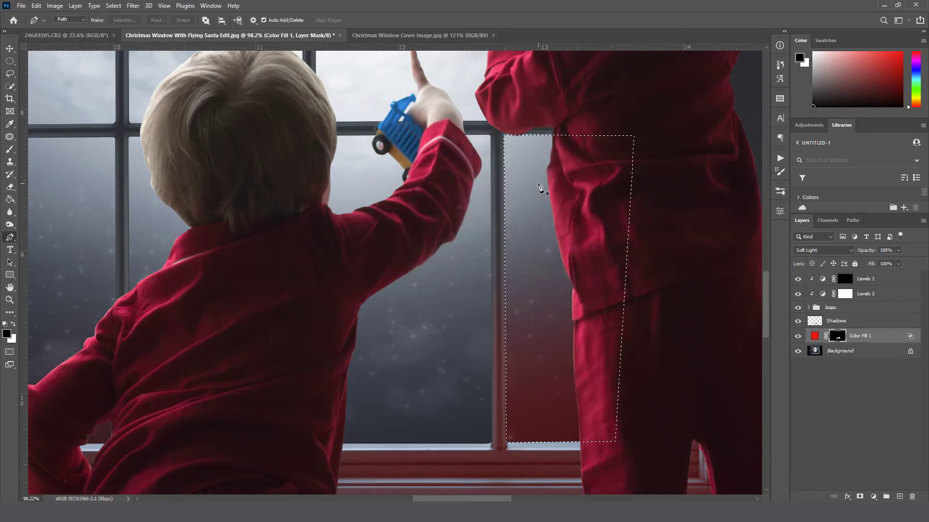
mouse_move(538, 183)
mouse_down()
mouse_move(462, 251)
mouse_move(512, 260)
mouse_move(482, 238)
mouse_up()
key(ctrl+d)
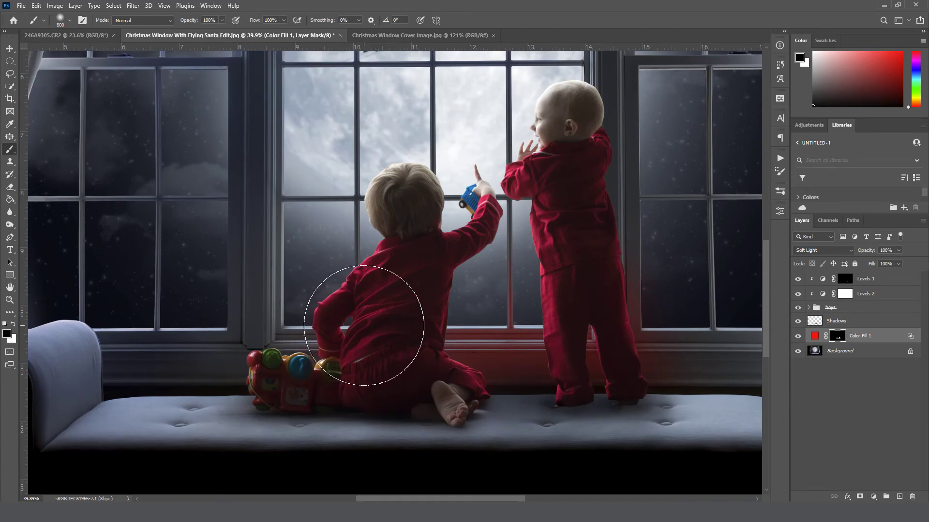
key(x)
drag(365, 317, 400, 323)
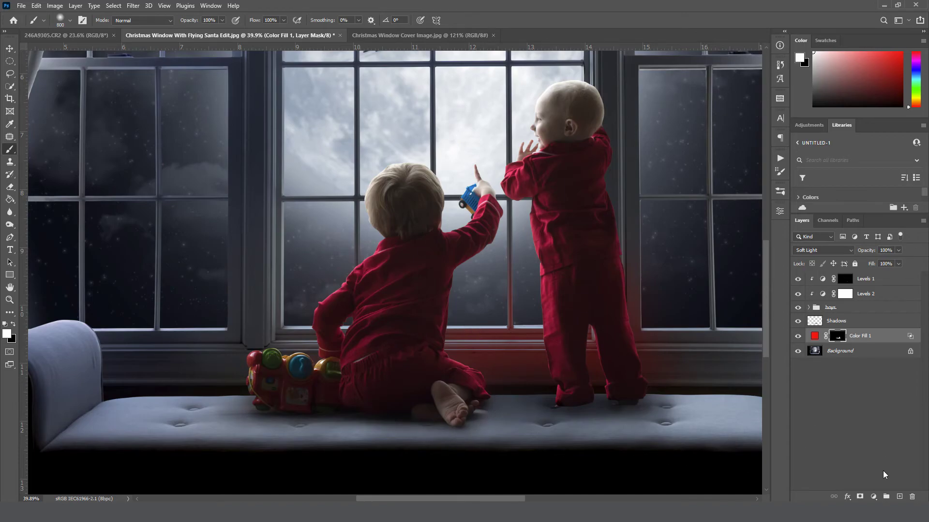
- Add a Solid Color fill layer in orange ffa53b
click(873, 497)
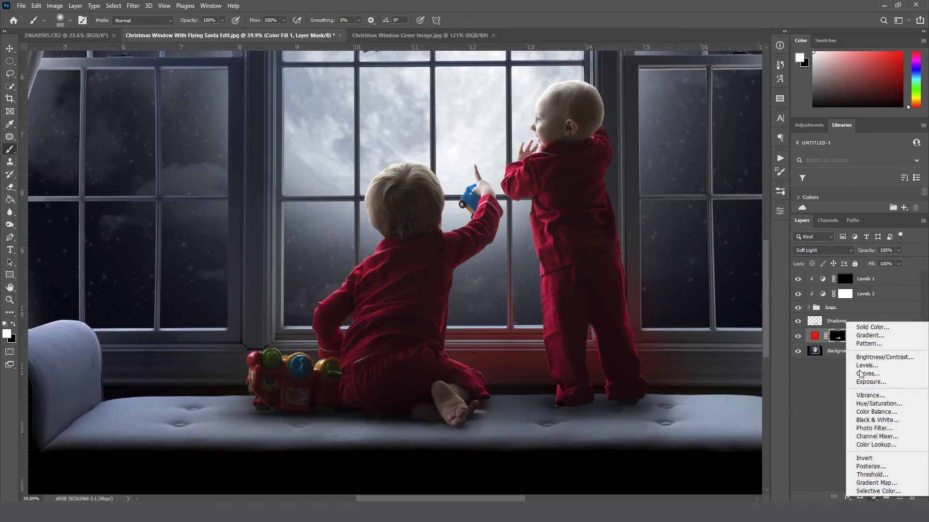
click(867, 328)
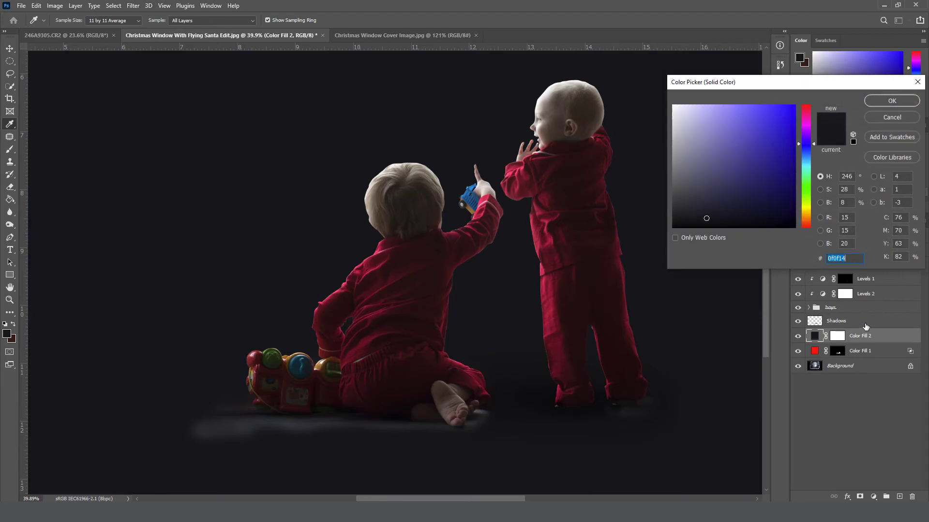
click(806, 216)
click(759, 105)
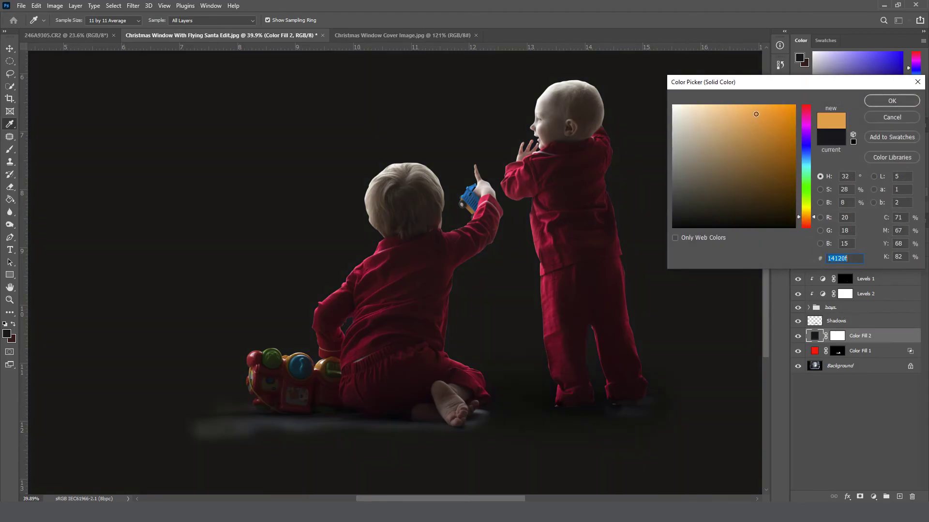
drag(759, 105, 767, 105)
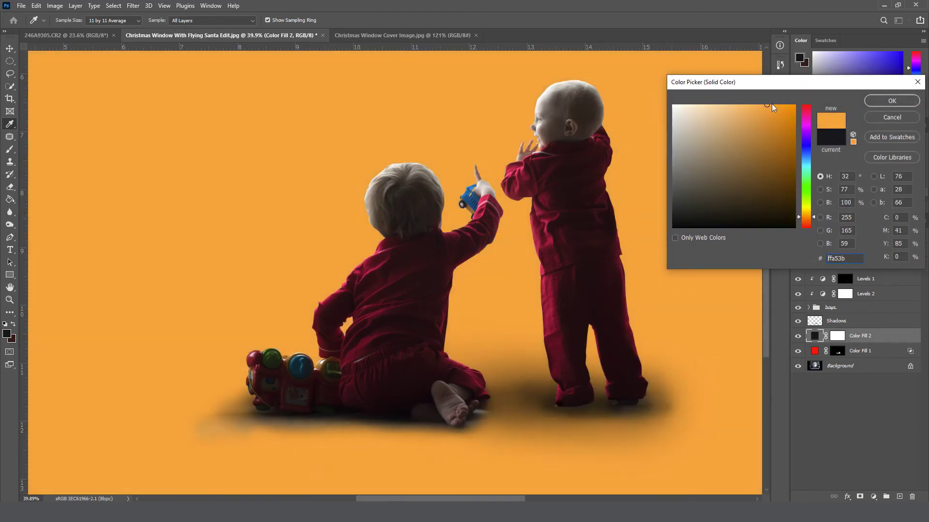
click(875, 101)
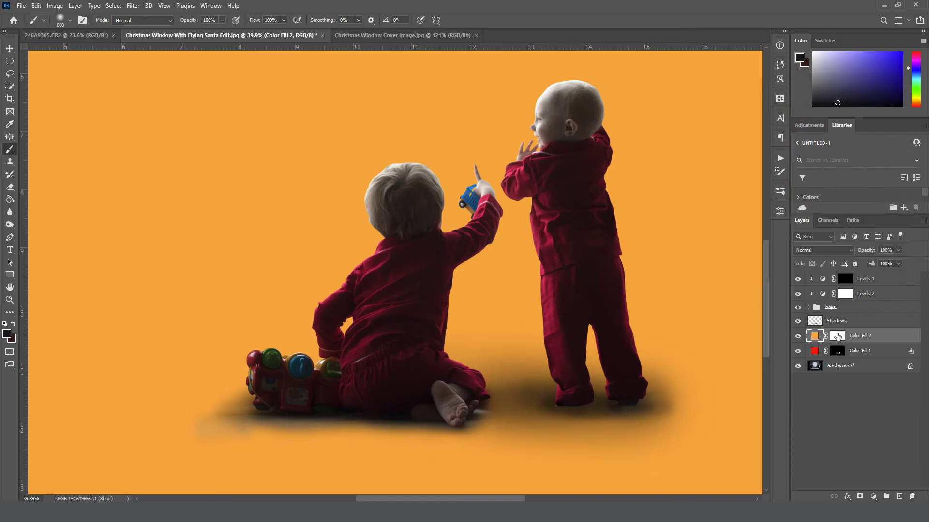
- Invert the orange fill's mask to black and paint an orange glow left of the boy's arm
click(841, 337)
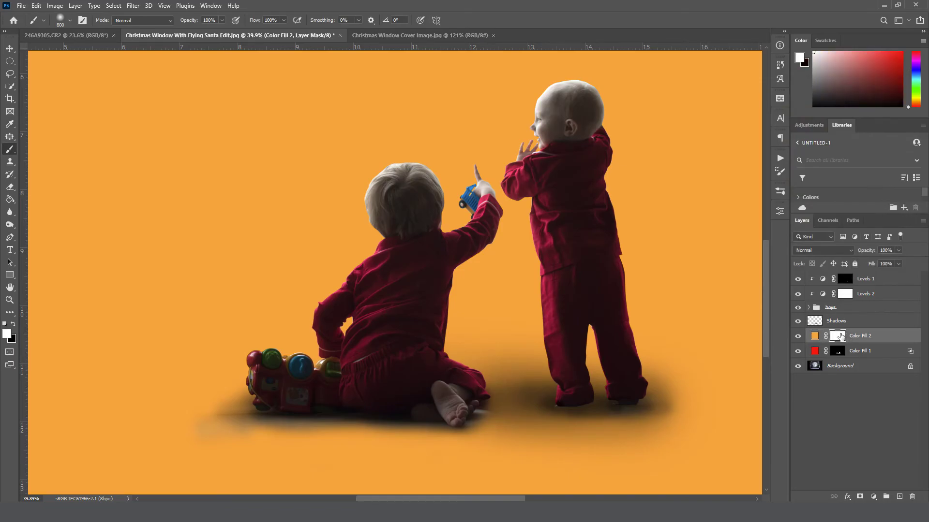
key(ctrl+i)
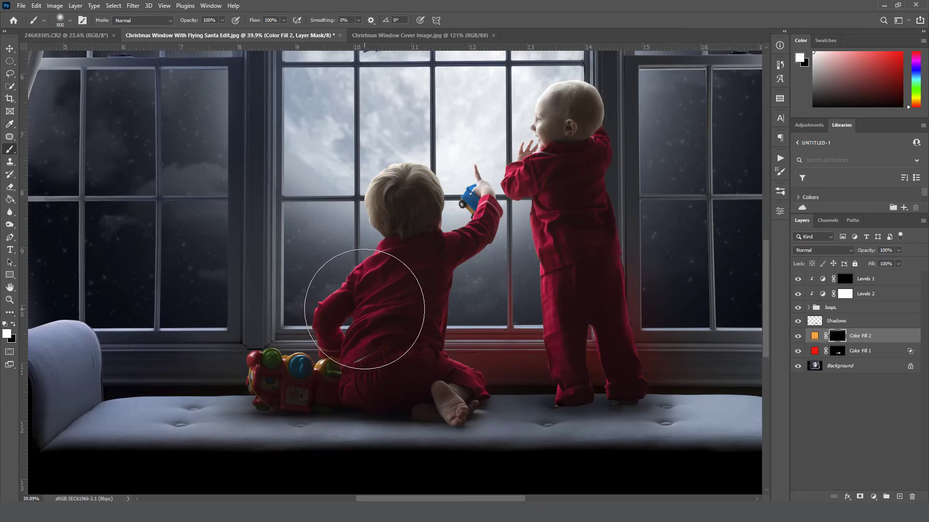
key(bracketleft)
key(bracketleft)
key(bracketleft)
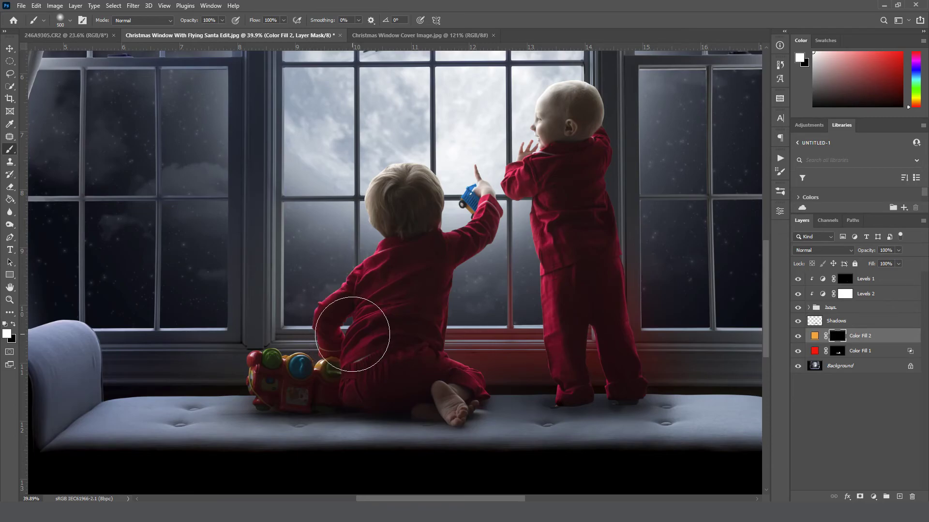
drag(353, 332, 294, 332)
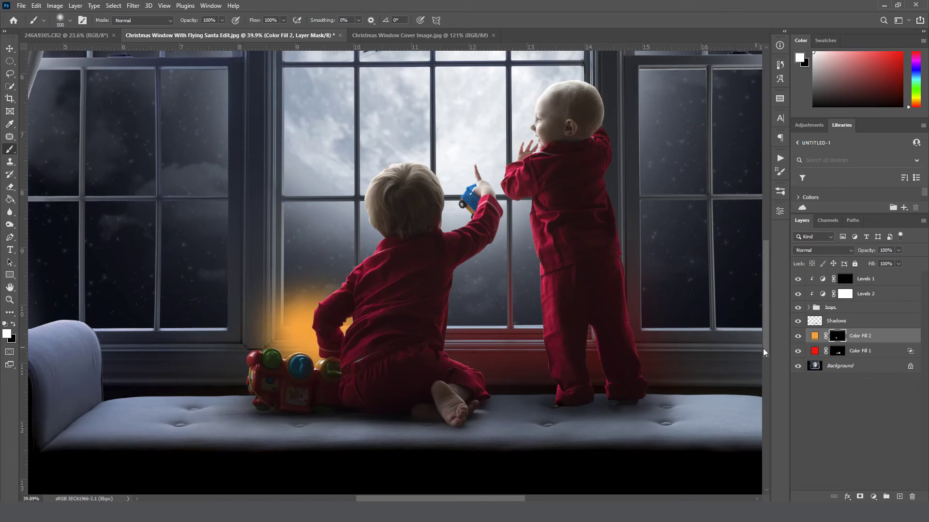
- Copy Color Fill 1's layer style and paste it onto Color Fill 2 for Soft Light blending
click(887, 357)
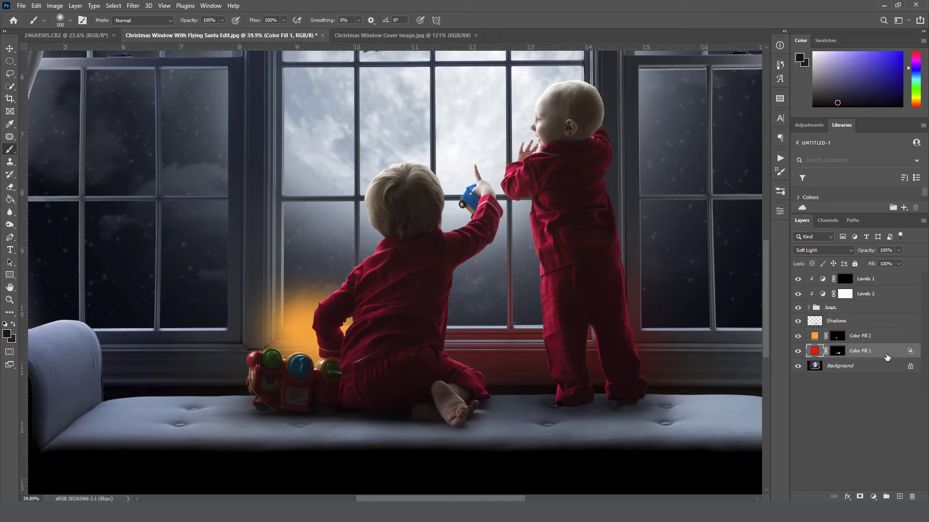
right_click(887, 354)
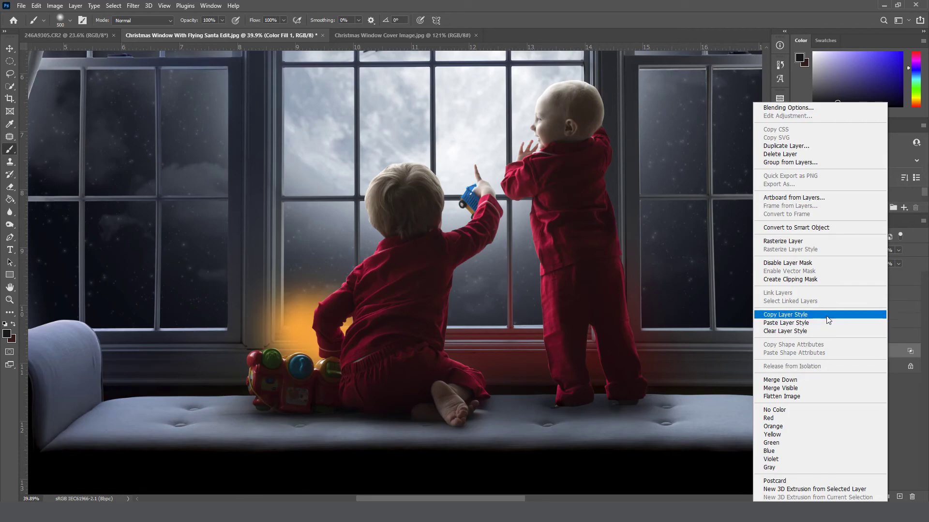
click(828, 315)
right_click(899, 335)
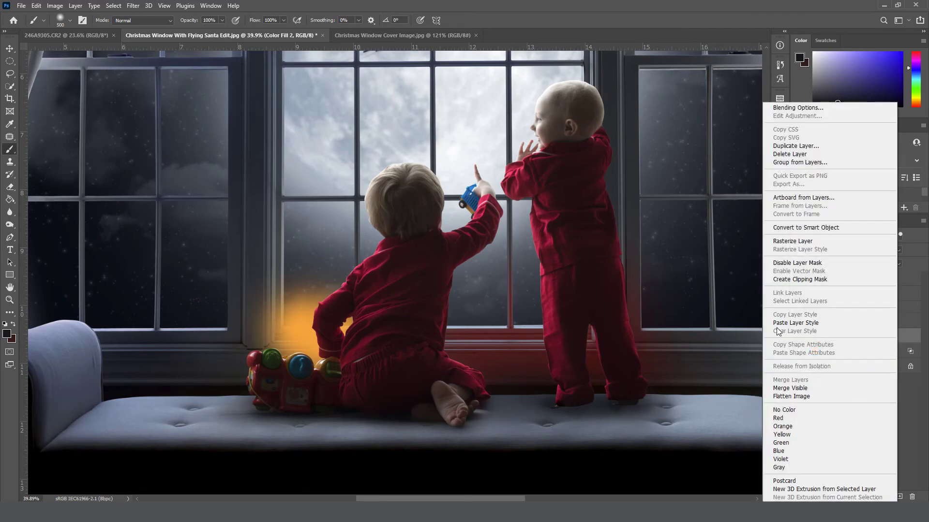
click(793, 323)
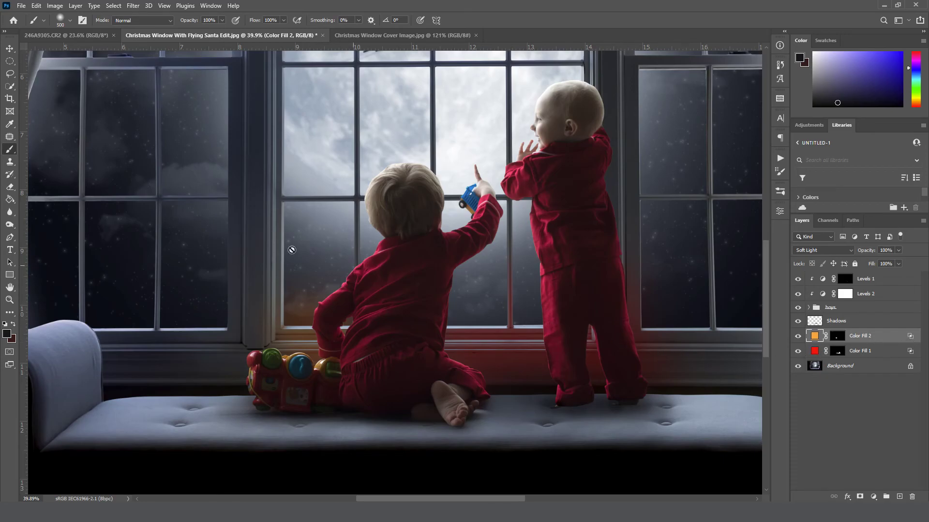
- Zoom in and trace a Pen path around the window pane left of the seated boy
click(10, 237)
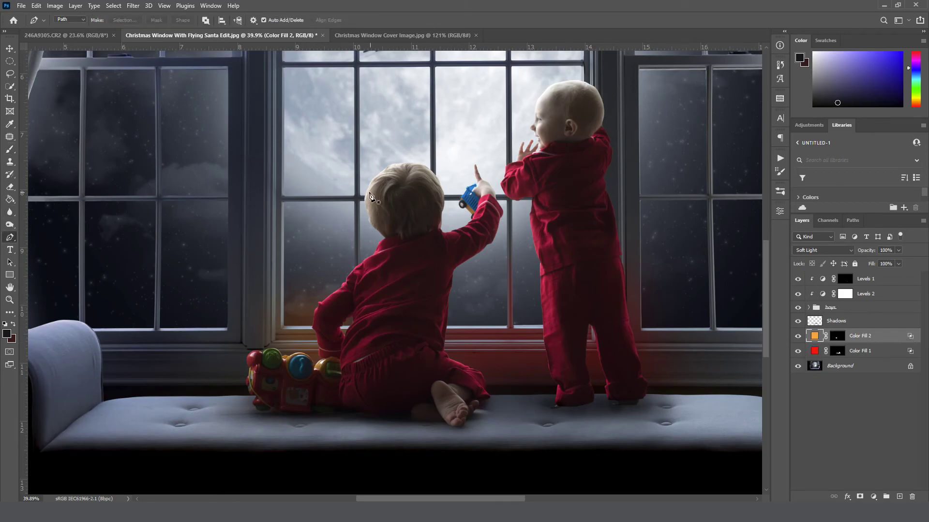
drag(301, 218, 327, 169)
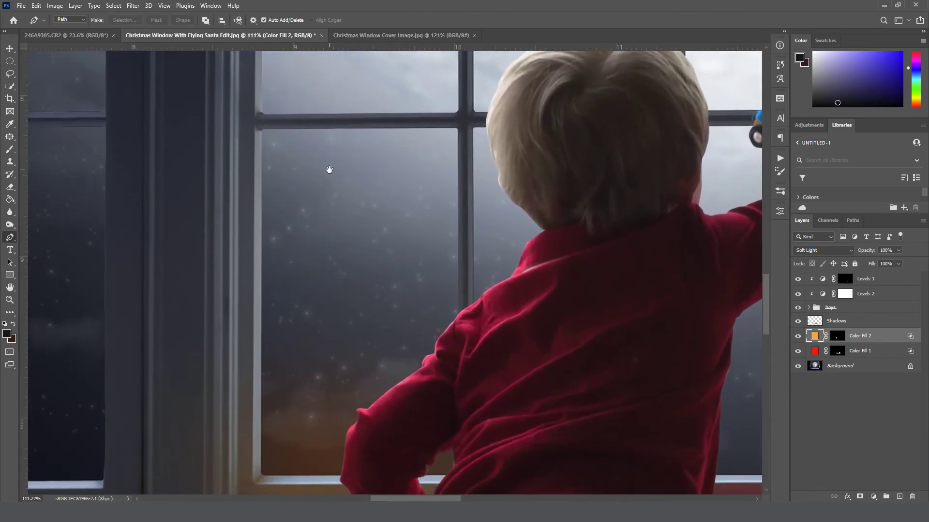
click(261, 130)
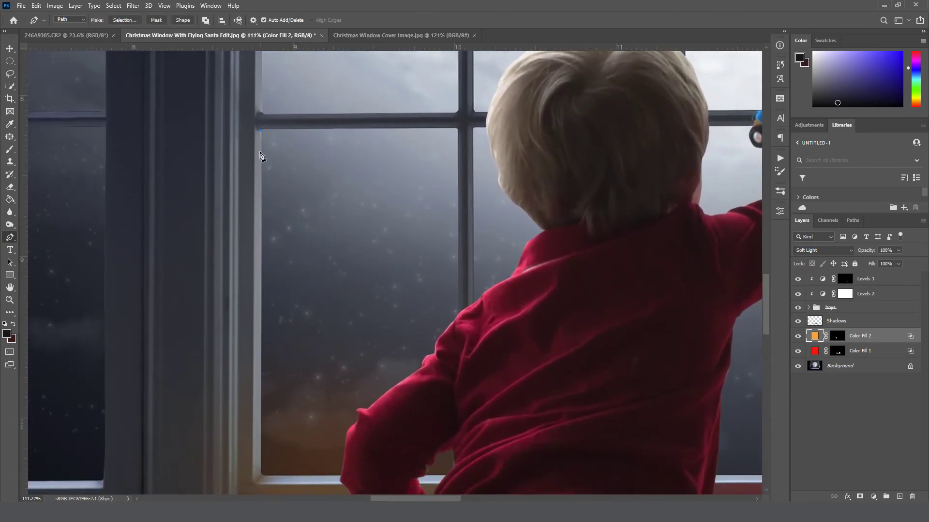
click(261, 476)
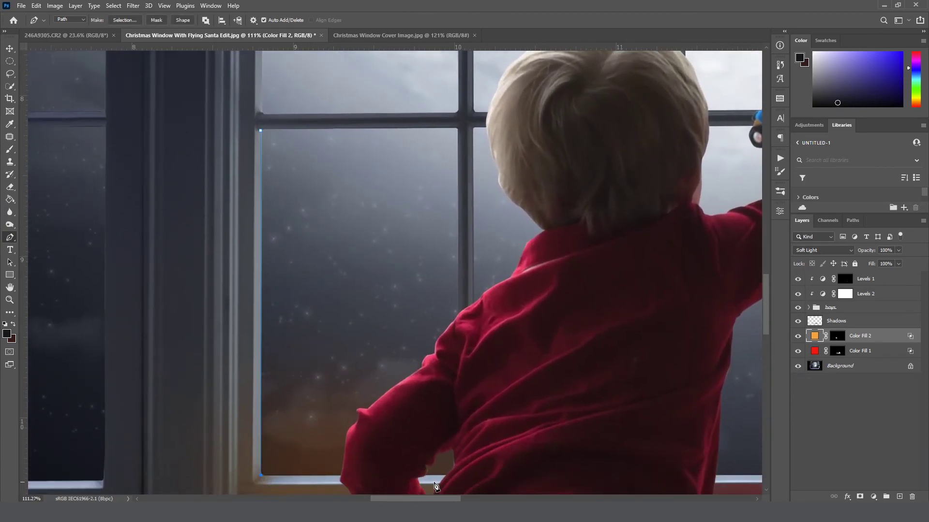
click(458, 476)
click(458, 128)
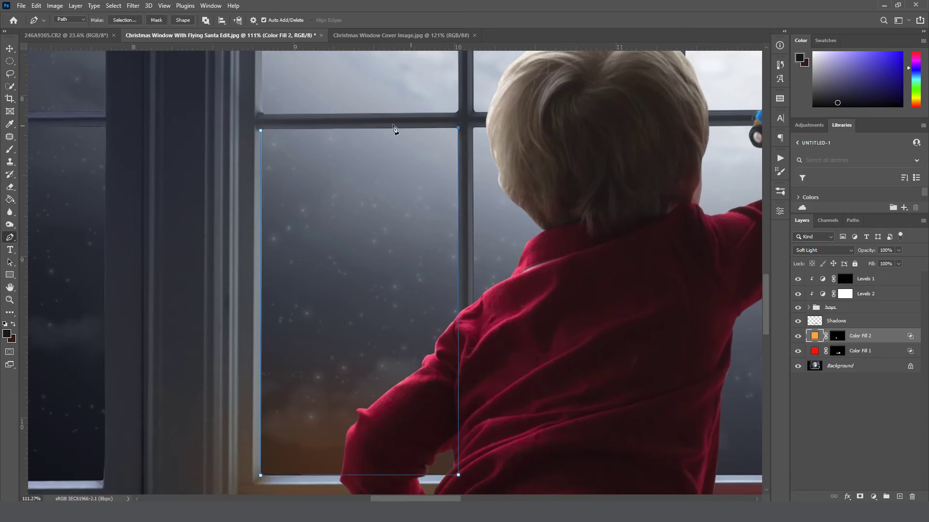
click(261, 131)
- Make the path a selection, paint black on Color Fill 2's mask inside it, and deselect
right_click(313, 166)
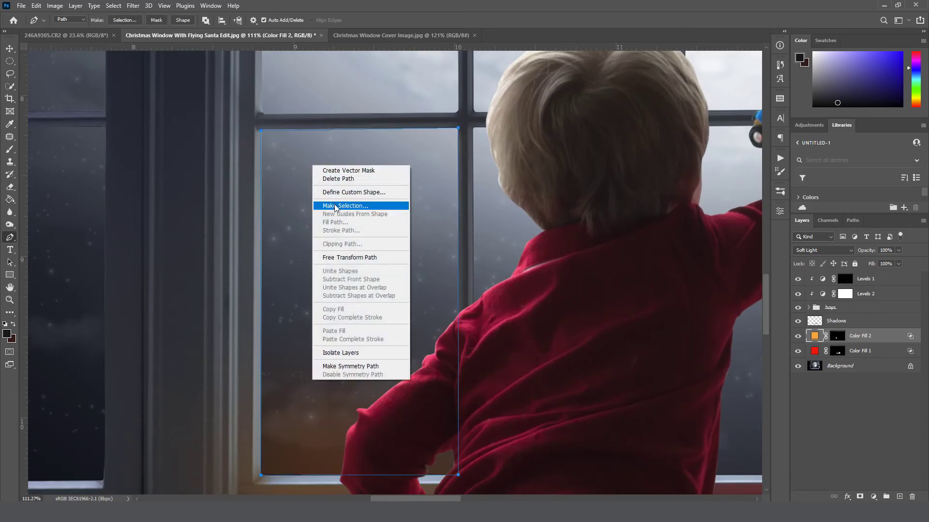
click(339, 204)
click(536, 184)
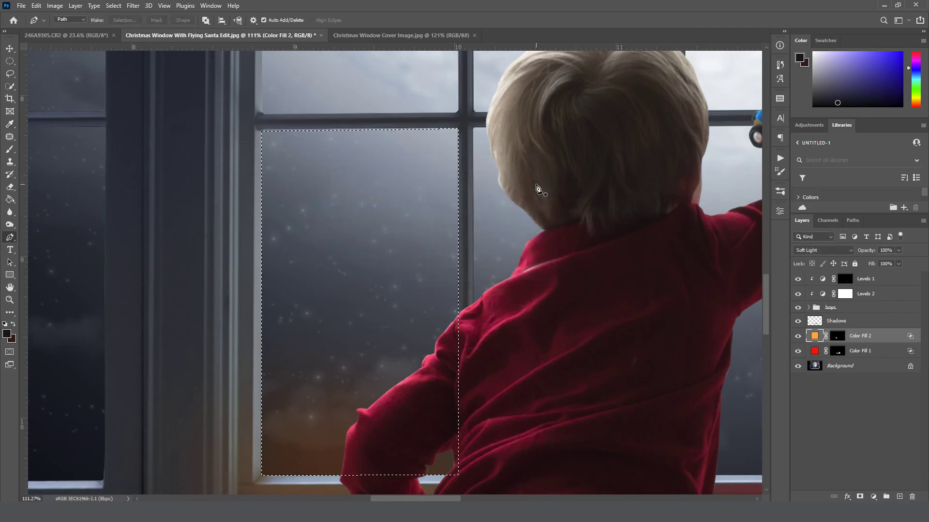
key(b)
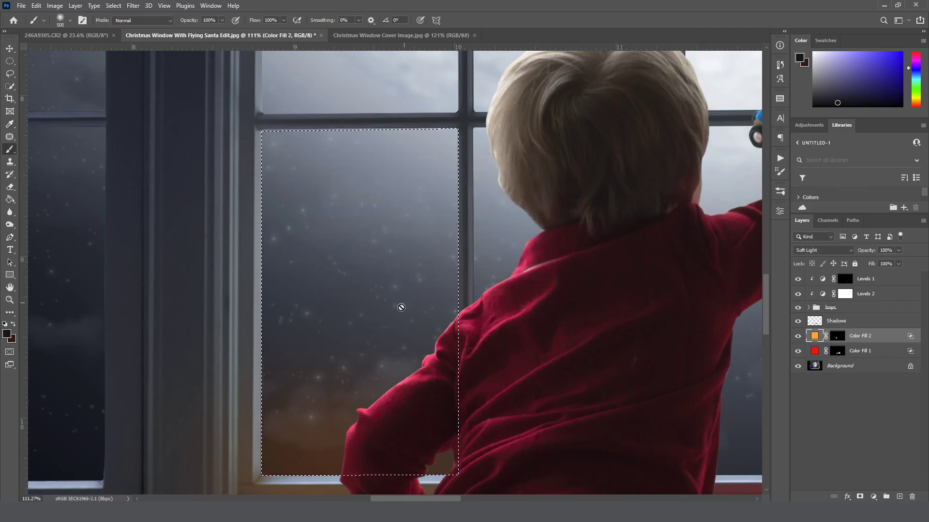
click(836, 336)
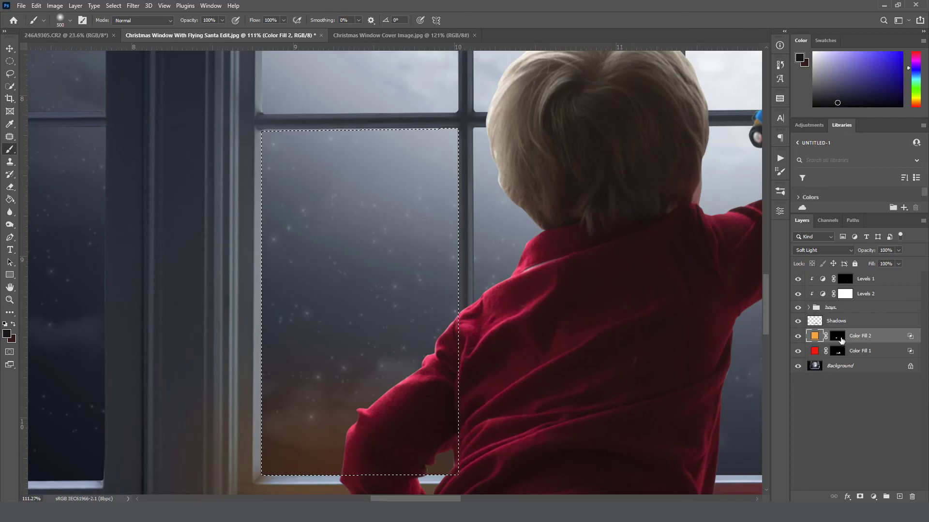
key(d)
key(x)
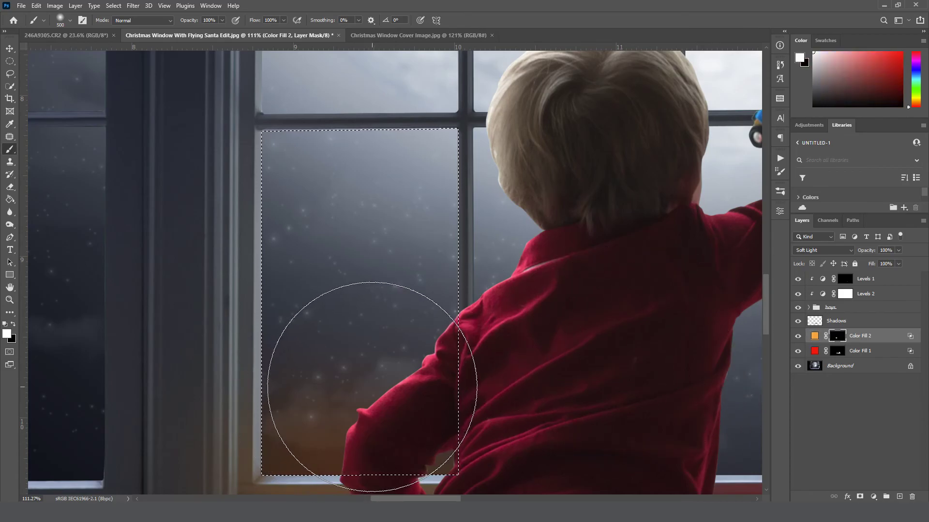
mouse_move(372, 387)
mouse_down()
mouse_move(454, 340)
mouse_move(291, 398)
mouse_move(383, 424)
mouse_move(313, 222)
mouse_move(325, 302)
mouse_move(371, 209)
mouse_up()
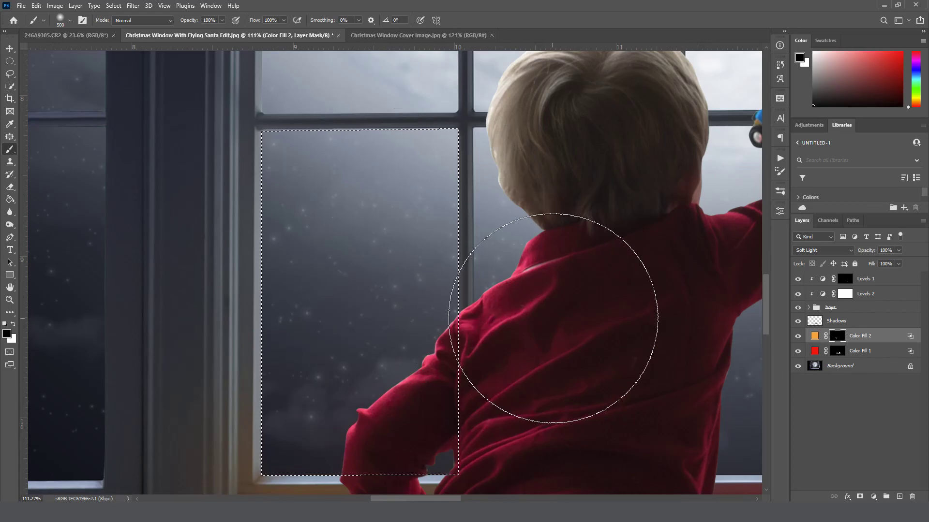
key(ctrl+d)
scroll(558, 318, down, 5)
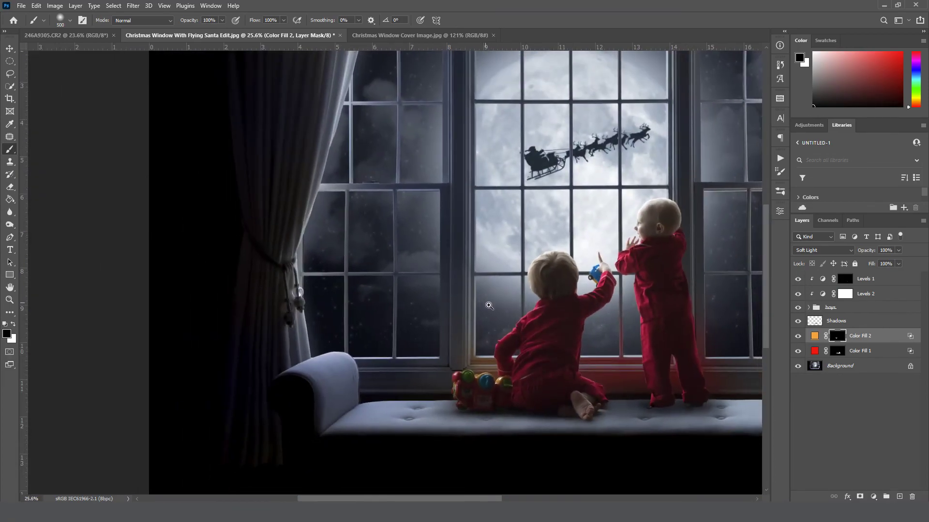